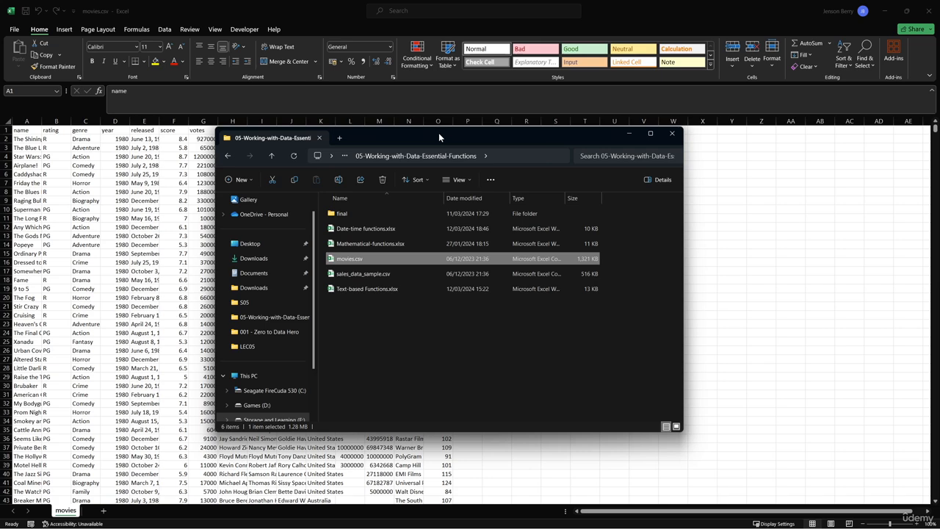
Move the file window off the movies sheet and examine the company, gross, runtime, score and votes column headers.
drag(439, 132, 939, 138)
click(702, 254)
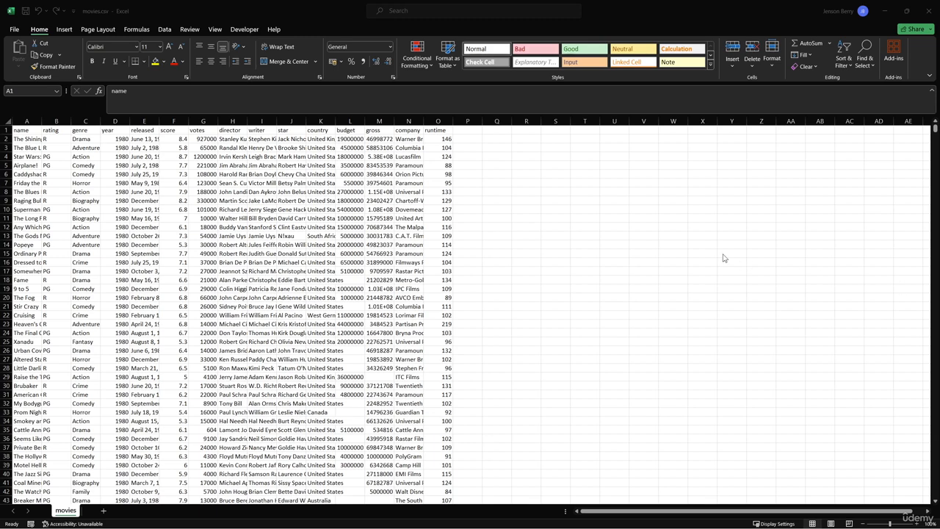
click(419, 130)
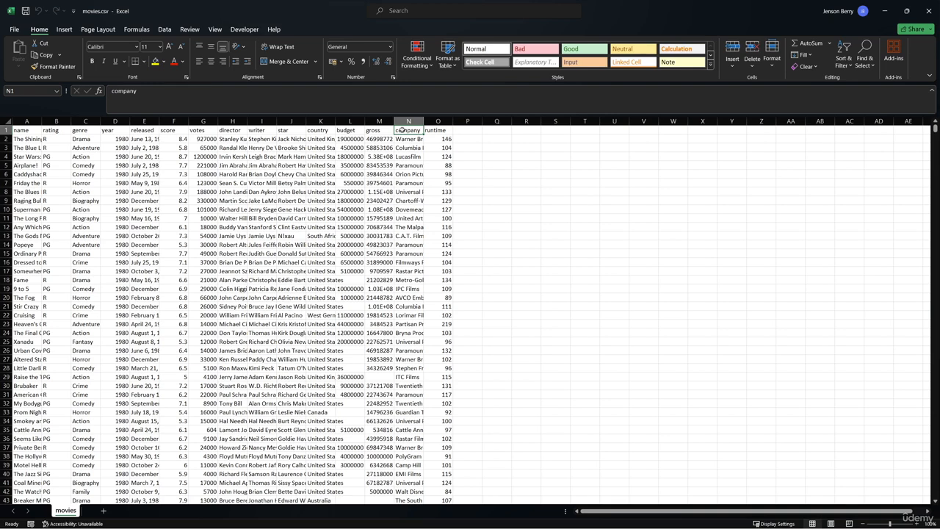
click(381, 130)
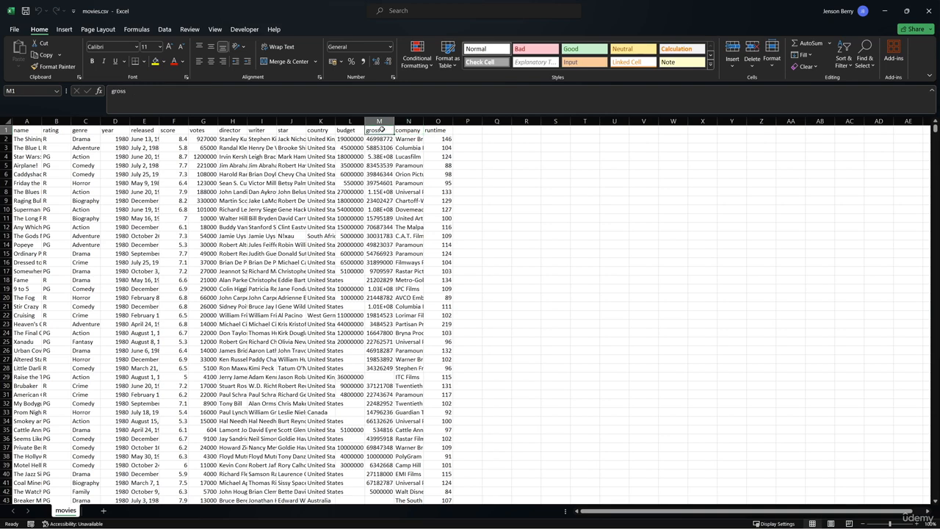
click(438, 130)
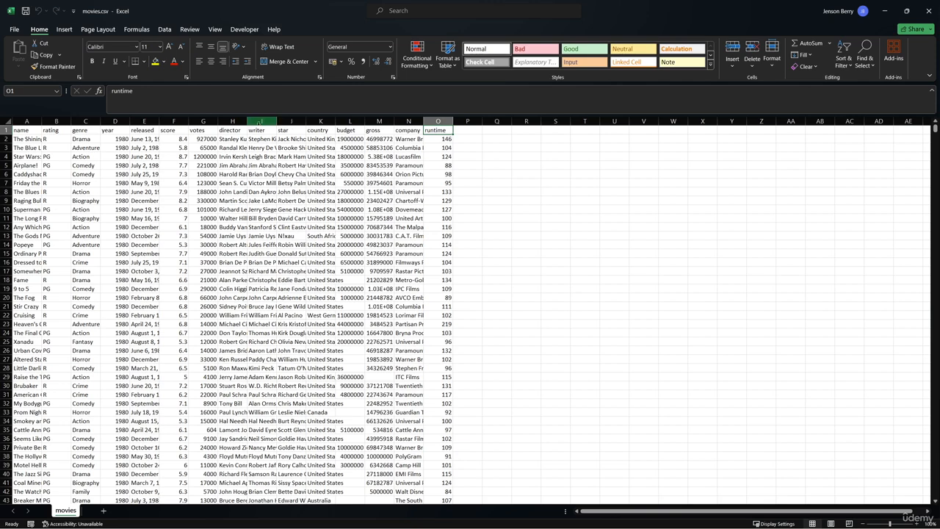
click(180, 127)
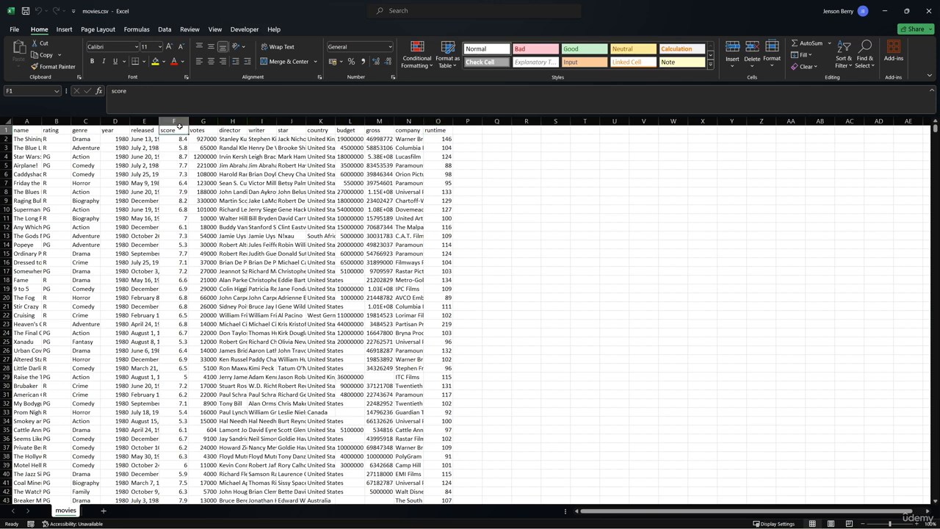
click(204, 130)
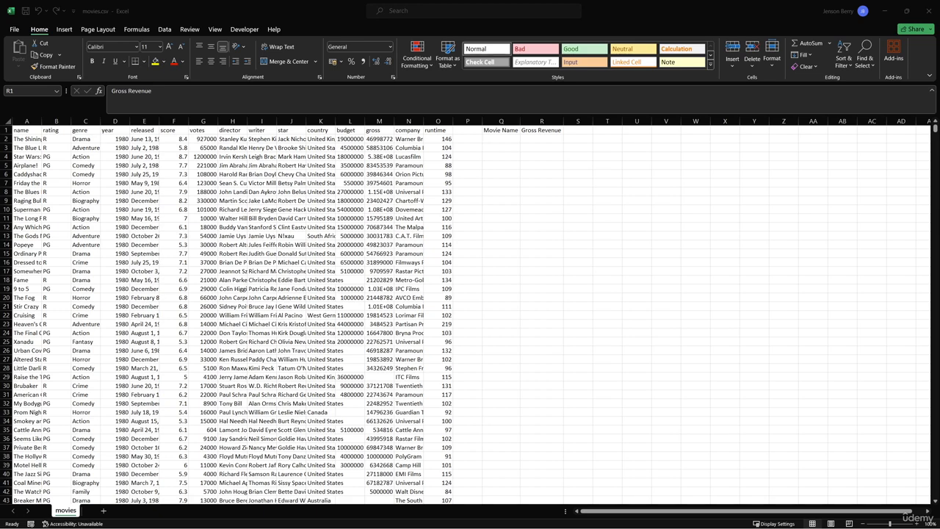
Enter Pulp Fiction under the Movie Name header in cell Q2.
click(512, 139)
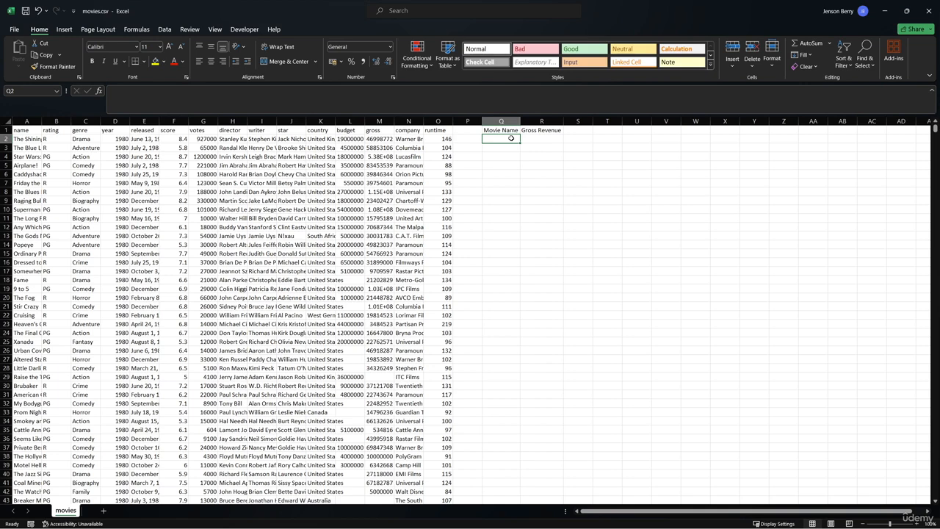
text(Pulp Fic)
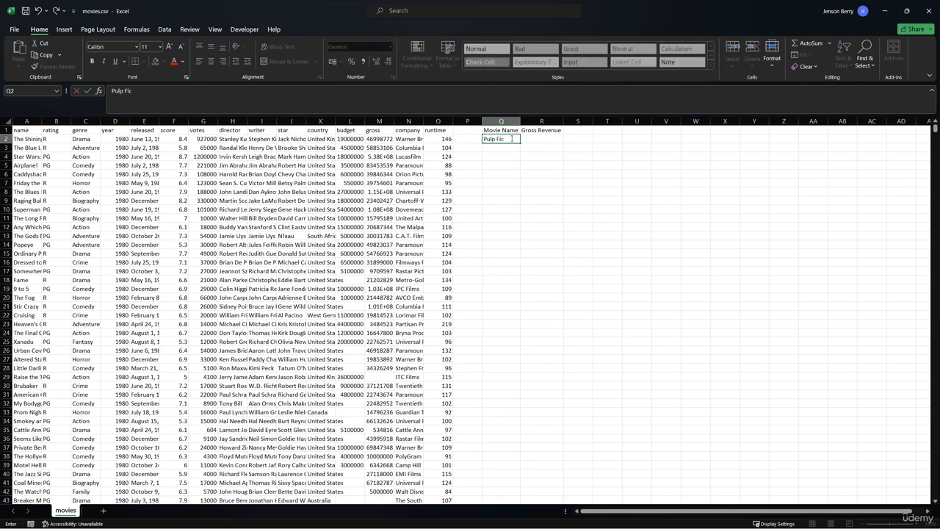
text(tion)
key(Return)
Search the sheet for "pulp fiction" to locate its record, and return to cell A1.
click(310, 250)
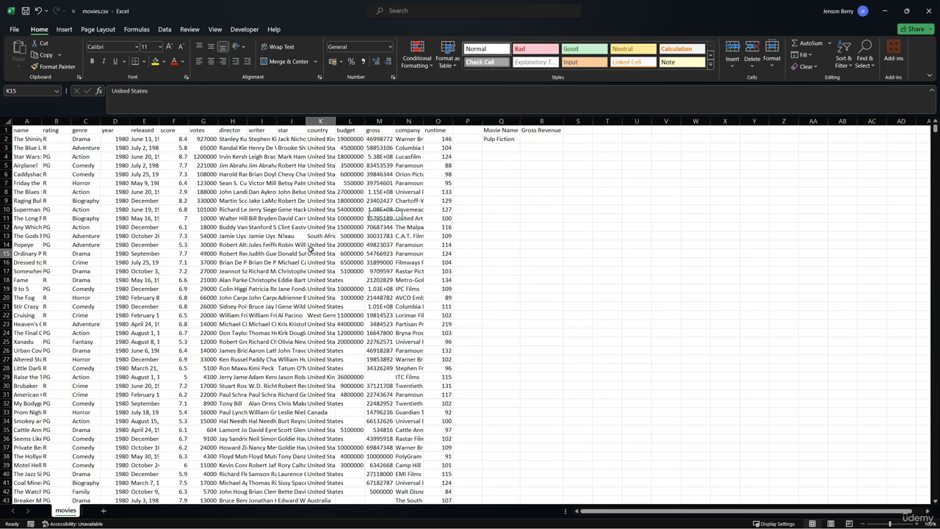
key(ctrl+f)
click(505, 334)
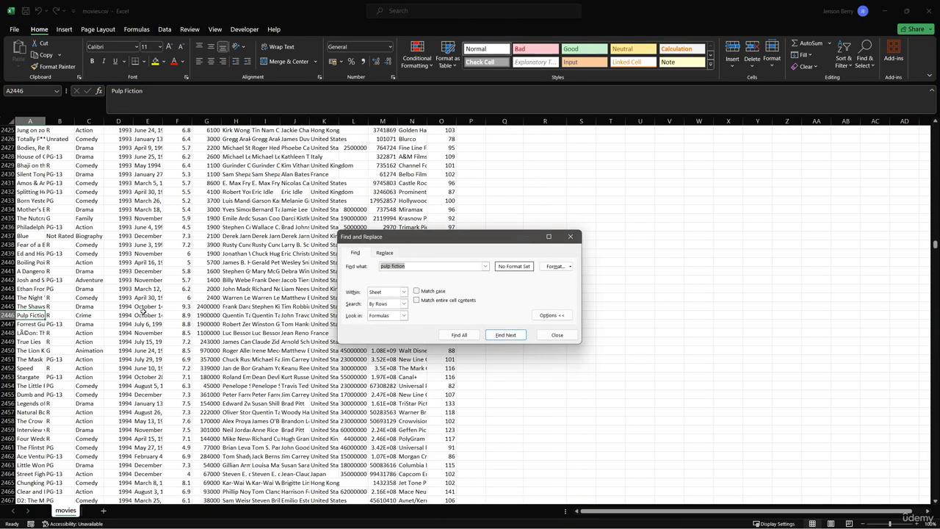
key(Escape)
key(ctrl+Home)
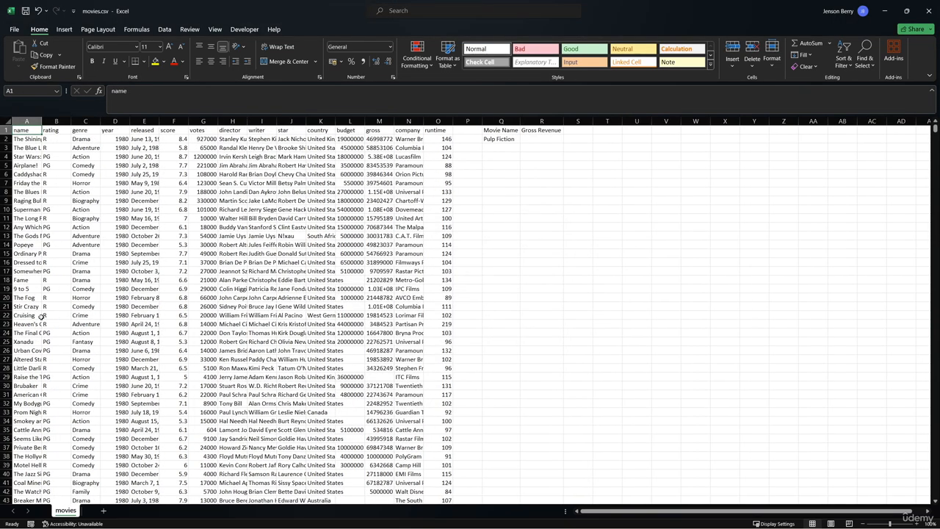
Start a VLOOKUP formula in R2 under Gross Revenue, with the movie name in Q2 as the lookup value.
click(526, 140)
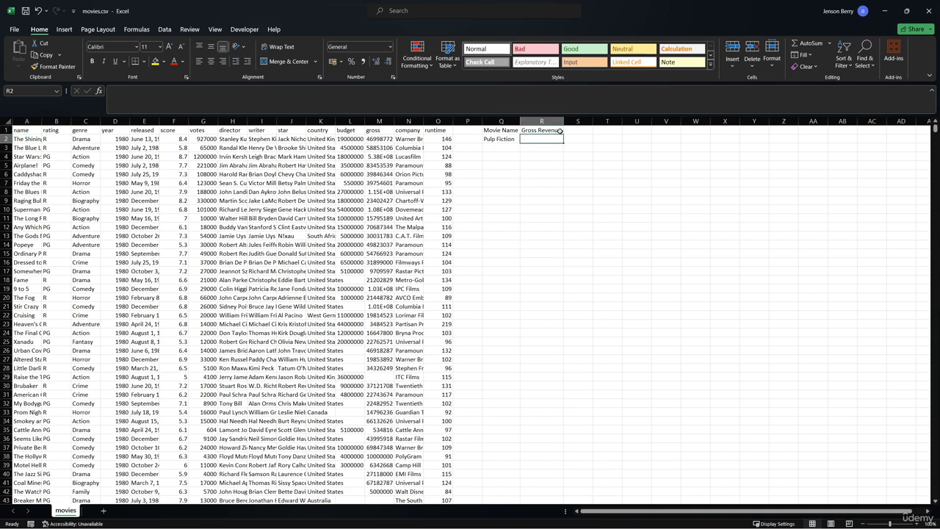
click(688, 102)
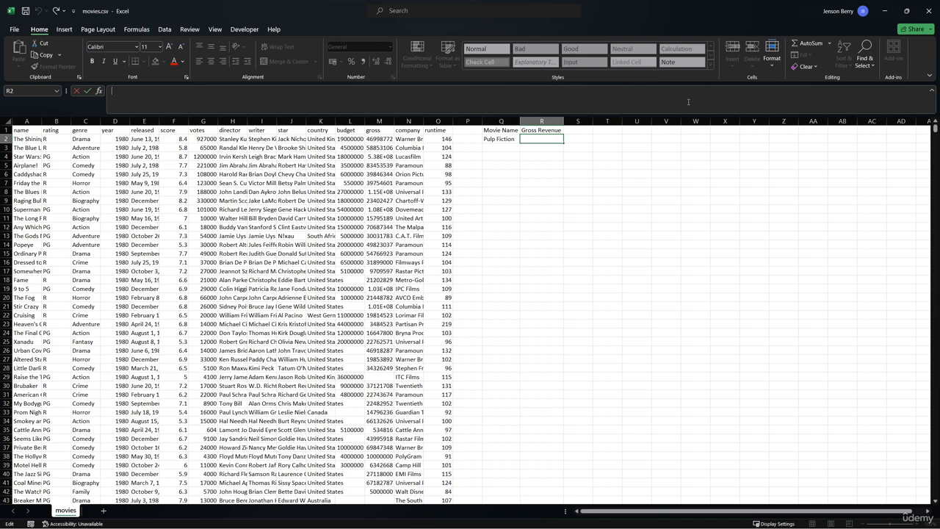
text(=)
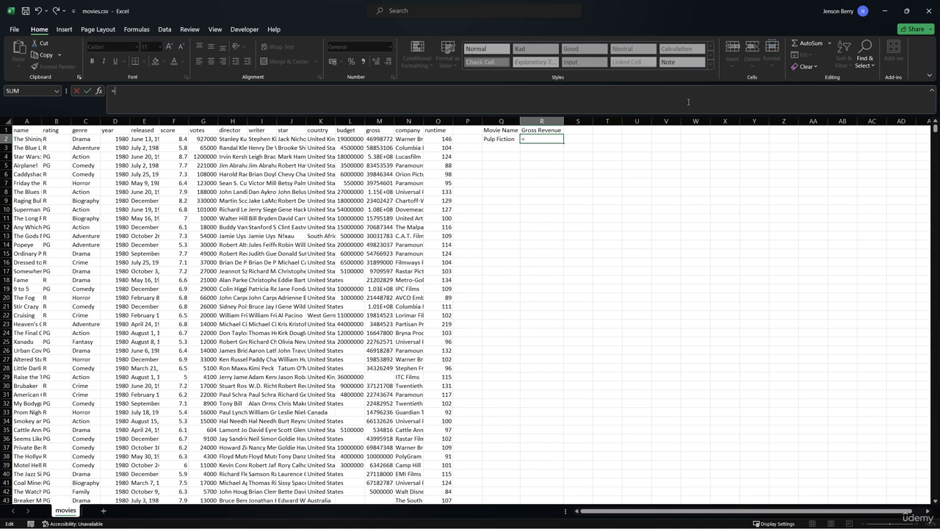
text(VLOO)
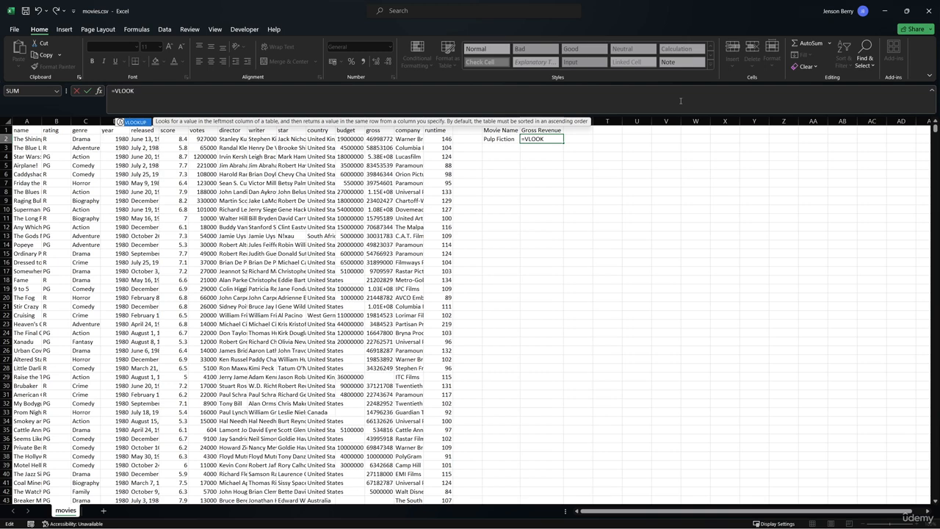
text(K)
key(Tab)
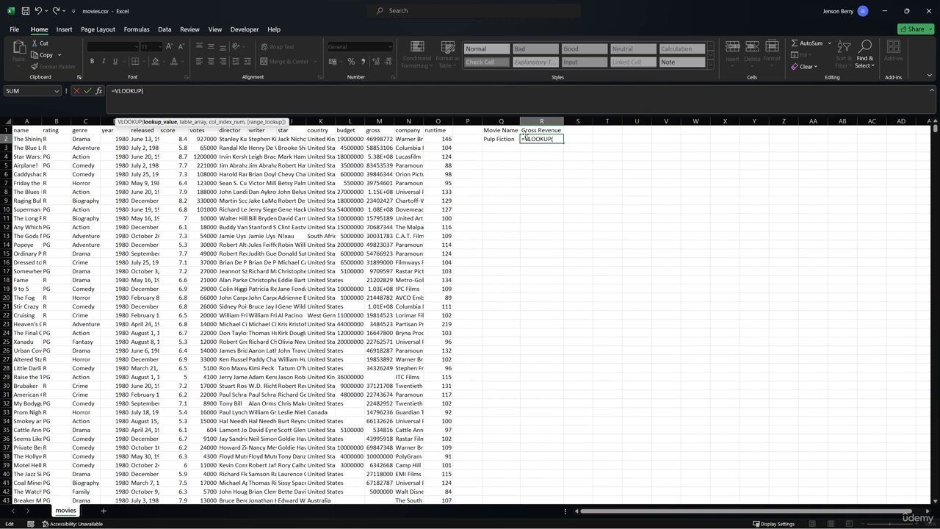
click(502, 138)
text(,)
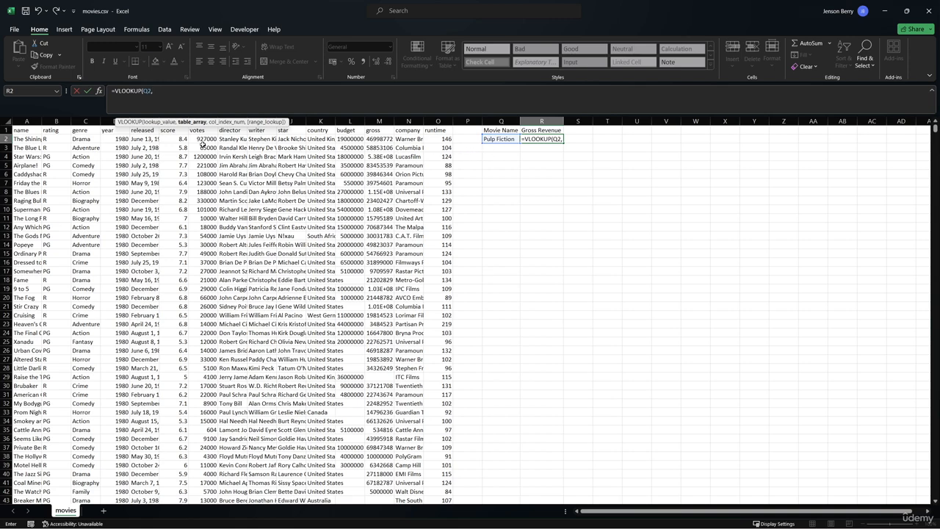
Set the VLOOKUP table array to the full movie data range A2:O7669.
click(24, 139)
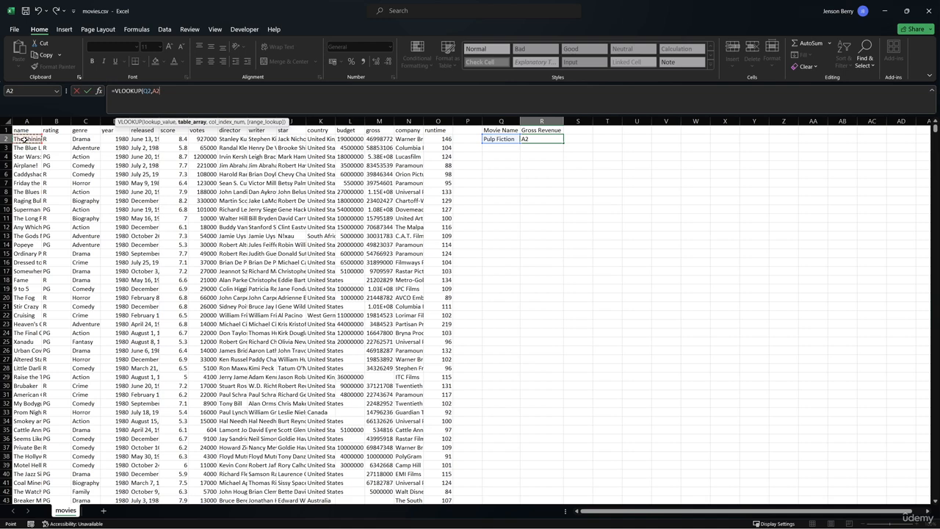
key(ctrl+shift+Down)
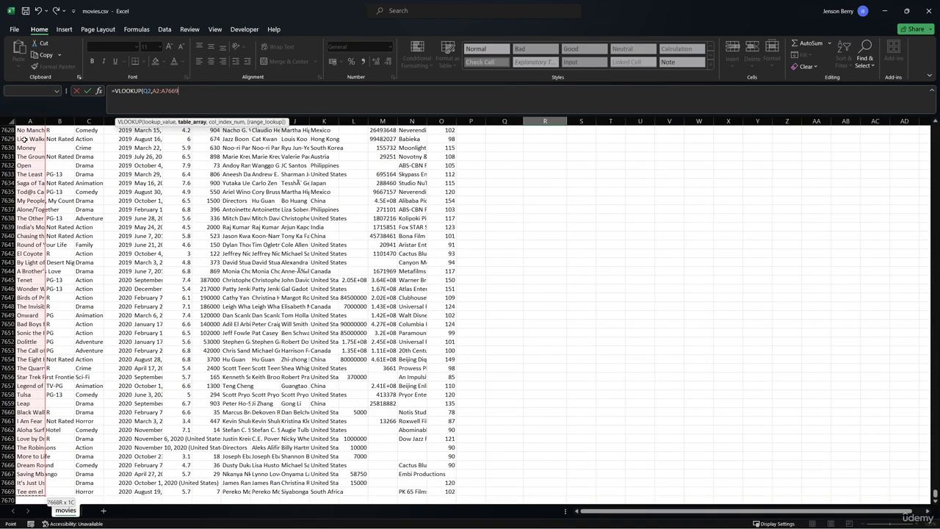
key(ctrl+shift+Right)
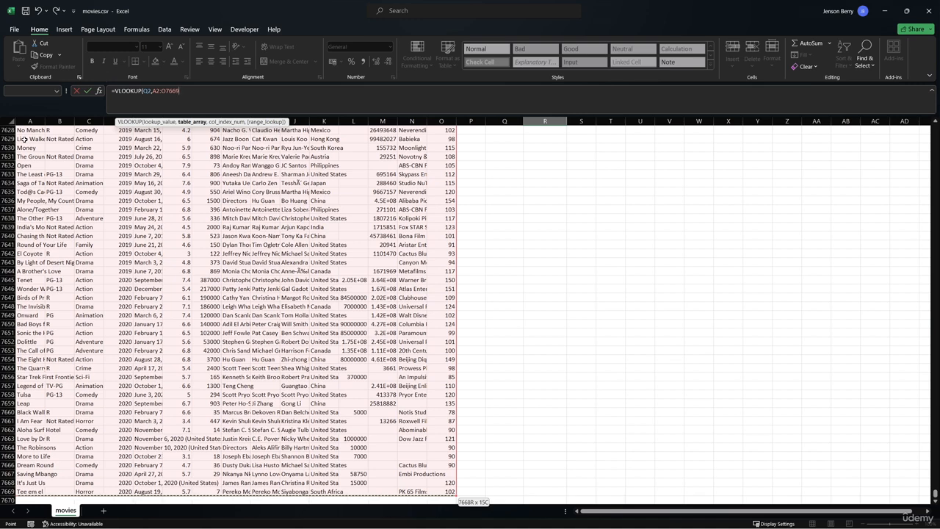
text(,)
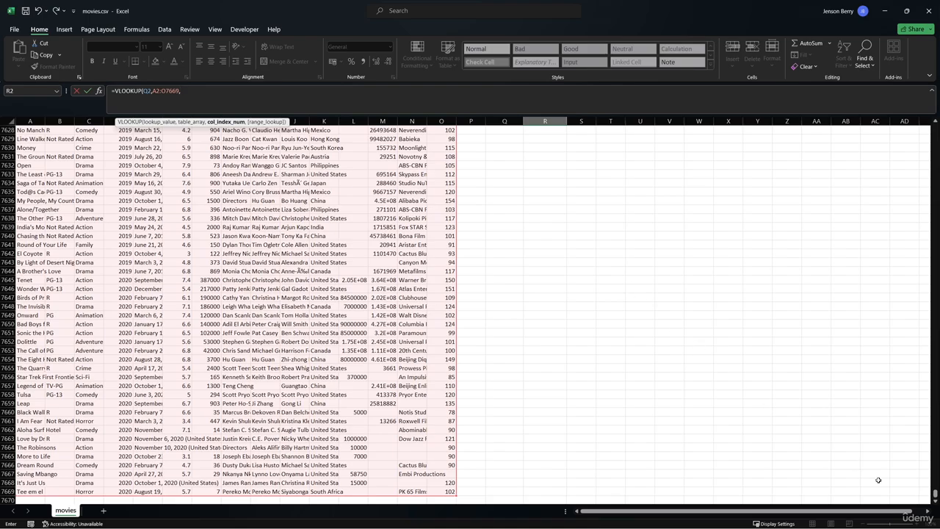
Complete the VLOOKUP with column index 13 and FALSE for an exact match.
drag(935, 493, 810, 161)
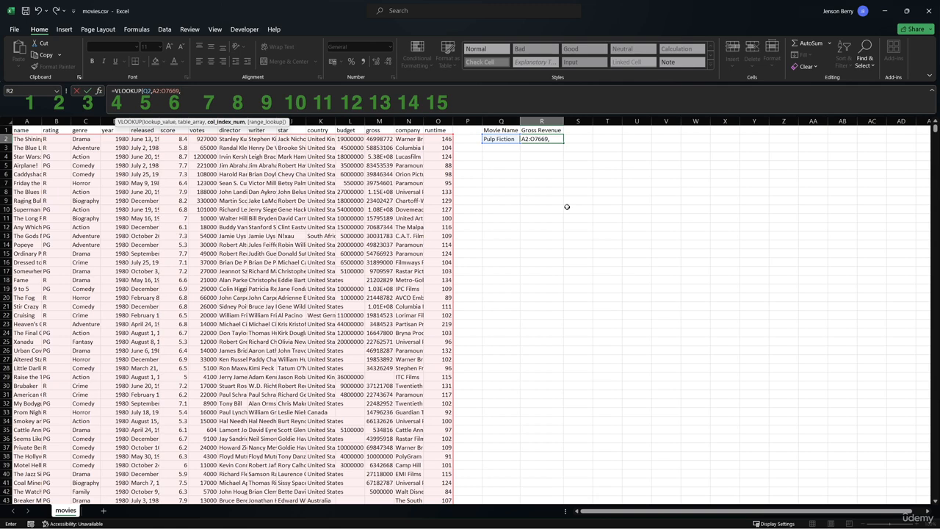
drag(247, 121, 325, 99)
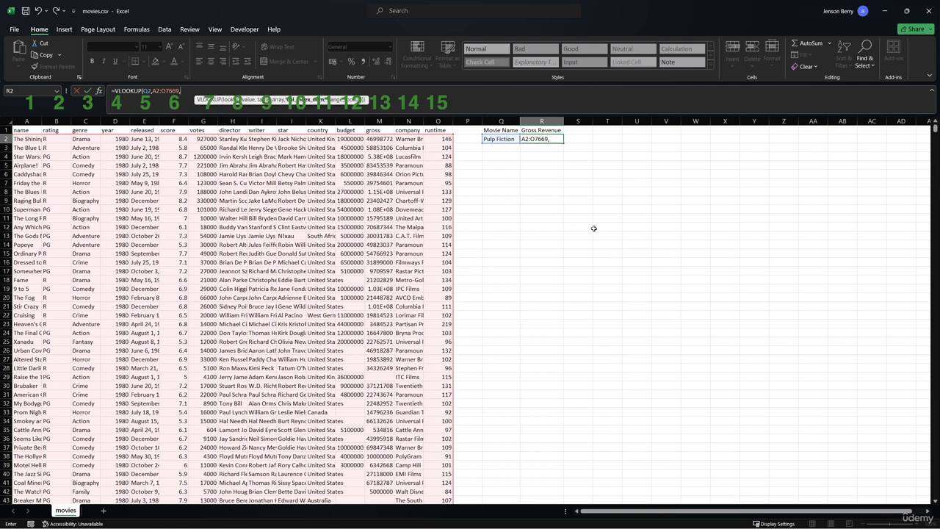
text(13)
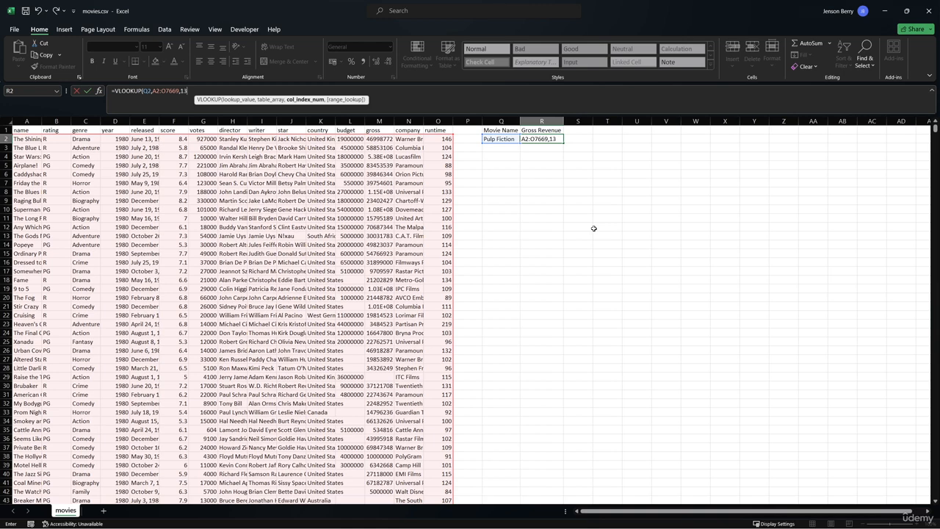
text(,)
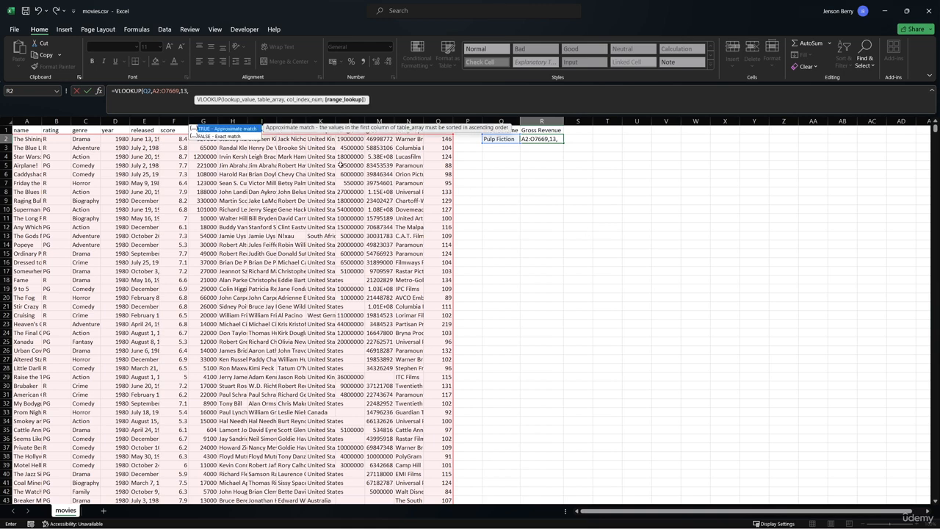
double_click(242, 138)
key(Return)
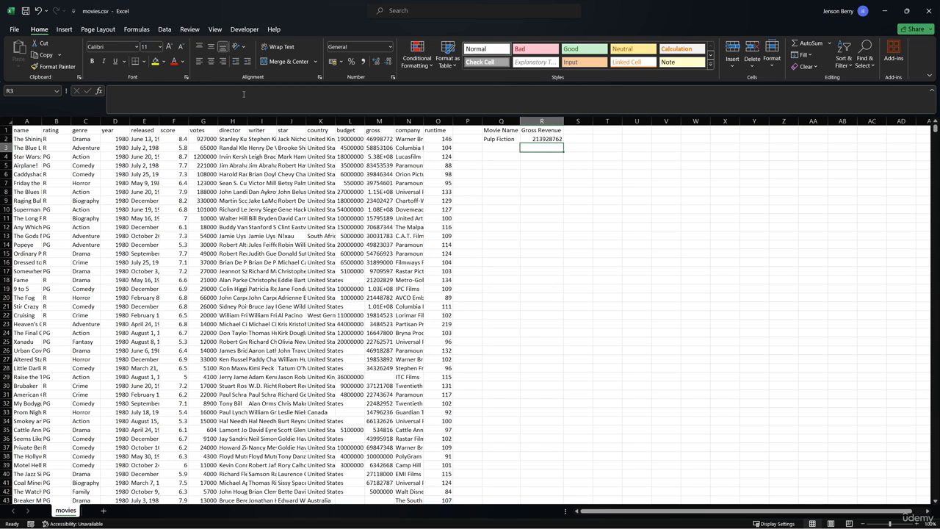
Format the gross revenue in R2 as US dollar accounting with no decimal places.
click(530, 138)
click(341, 61)
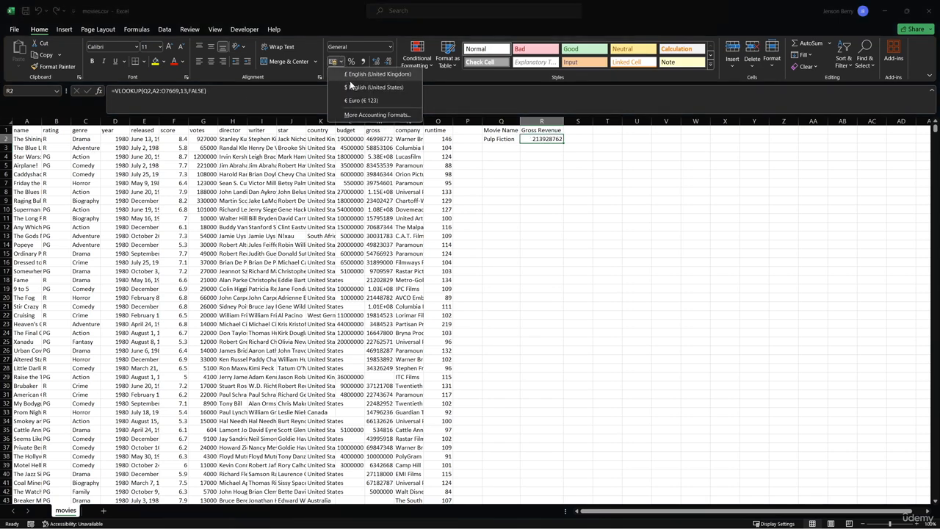
click(375, 86)
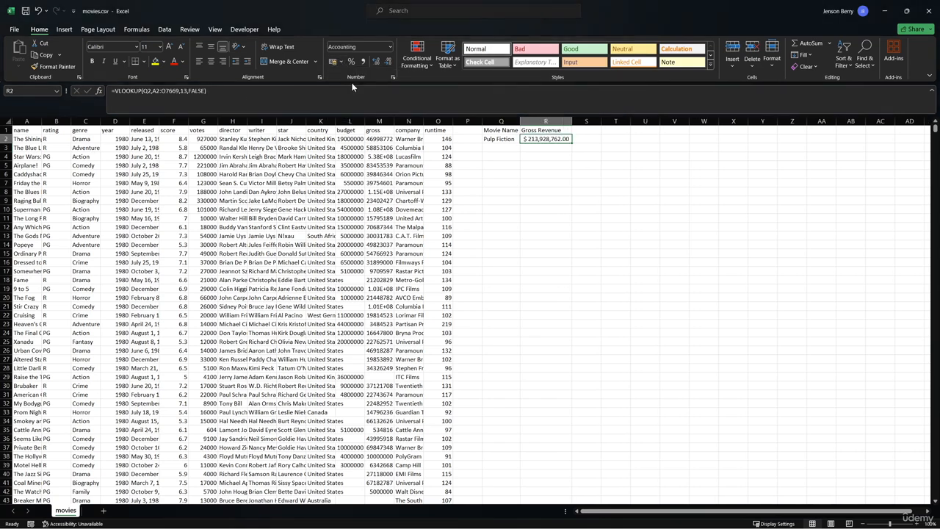
click(386, 63)
click(385, 63)
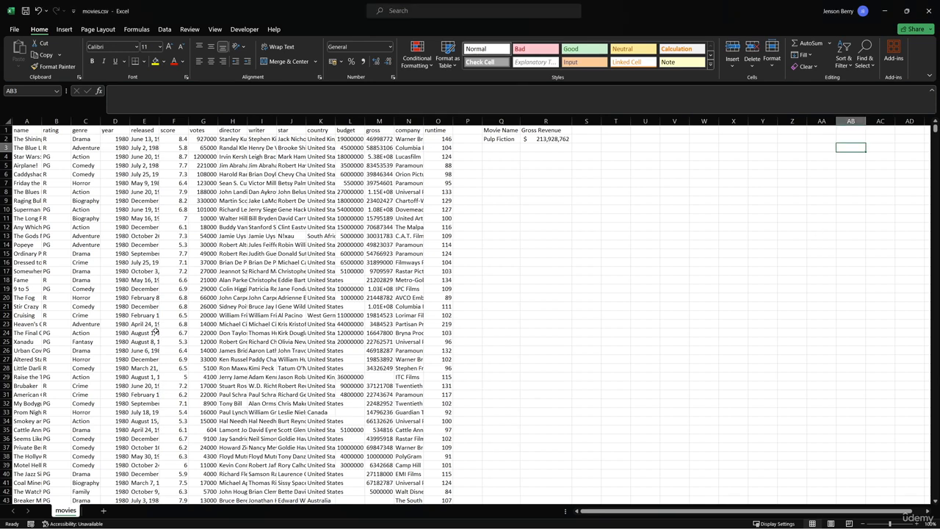
Find the Pulp Fiction record, check its gross value against the lookup result, and return to cell A1.
key(ctrl+f)
key(Return)
key(Escape)
click(378, 314)
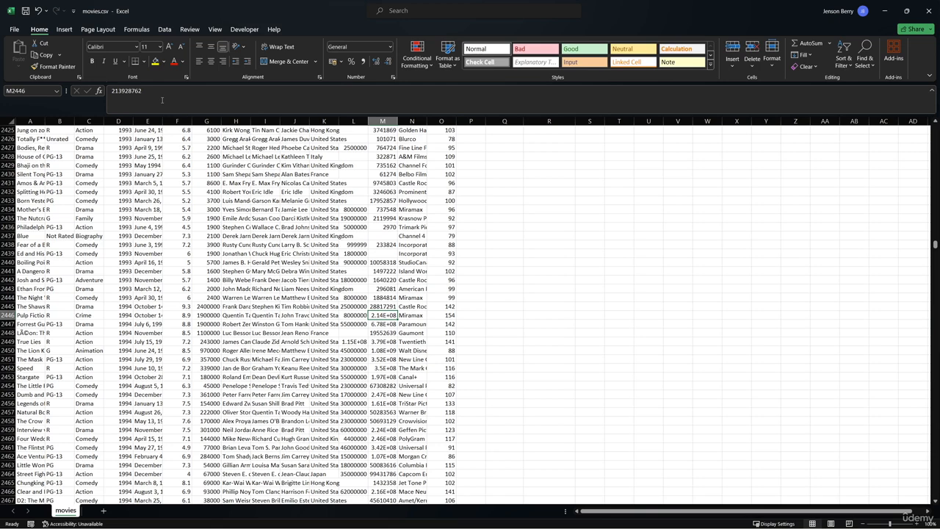
key(ctrl+Home)
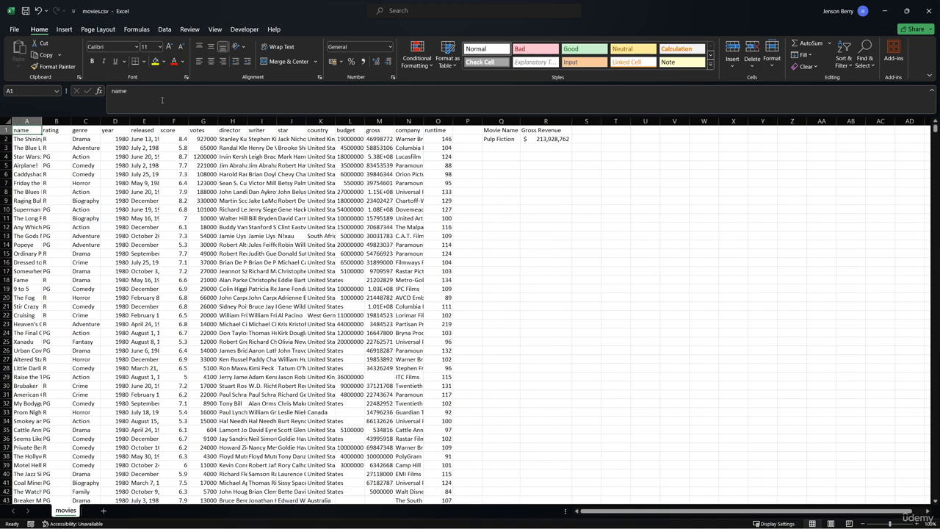
Replace the movie name in Q2 with Rogue One: A Star Wars Story.
click(492, 139)
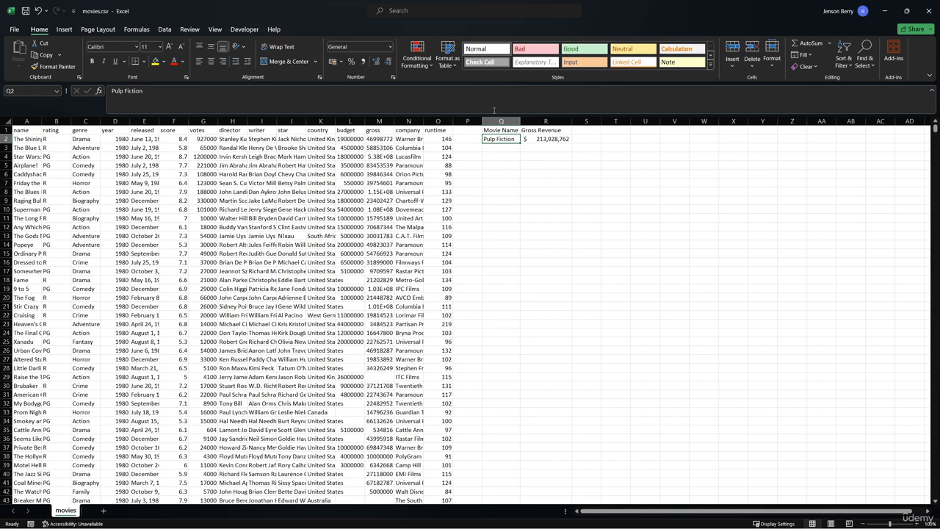
click(250, 95)
drag(250, 96, 95, 96)
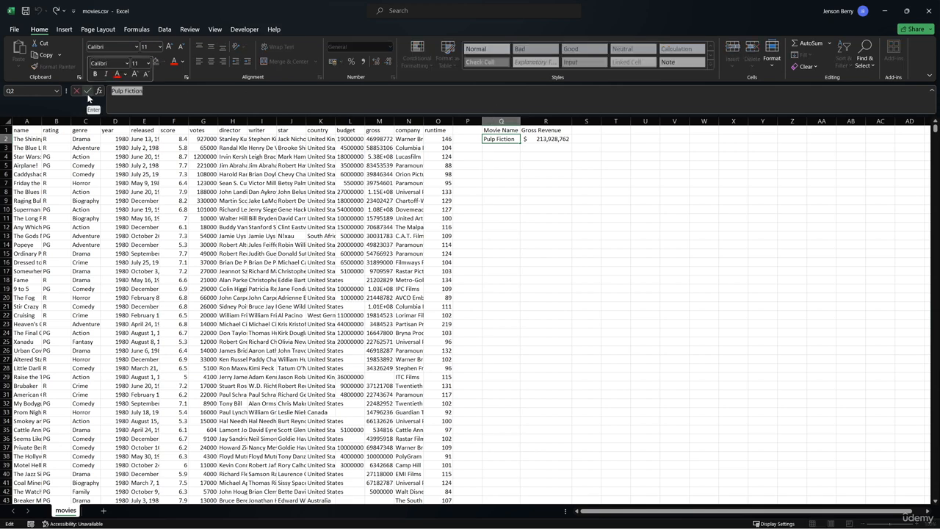
text(Rogue One: A Sta)
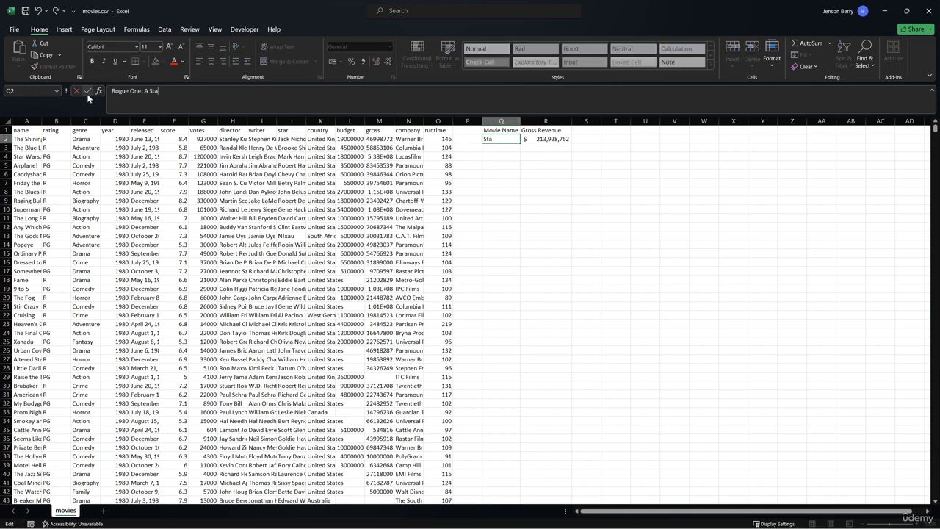
text(r Wars Story)
key(Return)
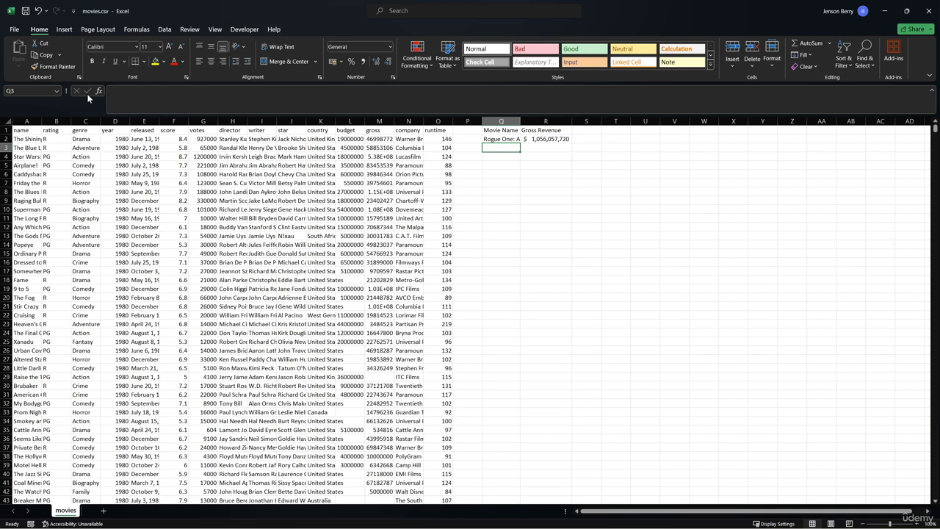
Copy the whole movie table and paste it transposed at A1 of a new sheet.
click(531, 138)
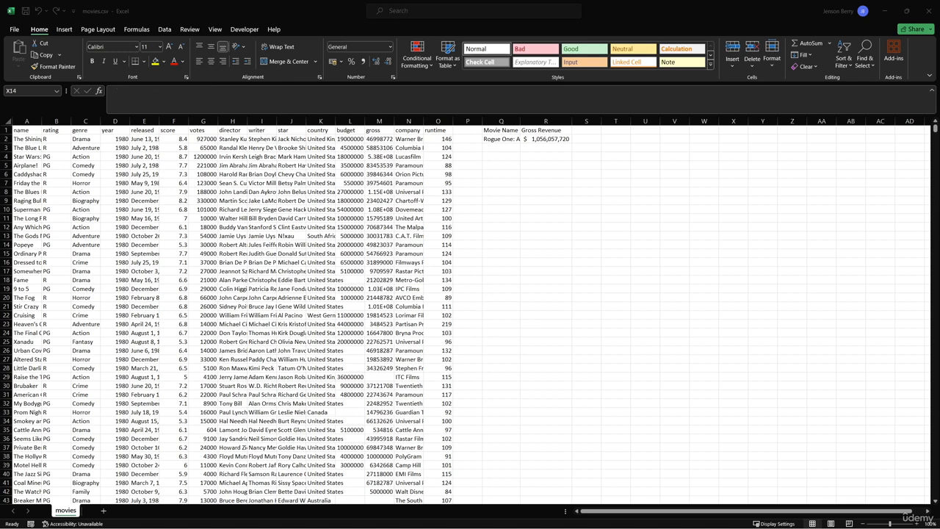
click(733, 244)
click(163, 253)
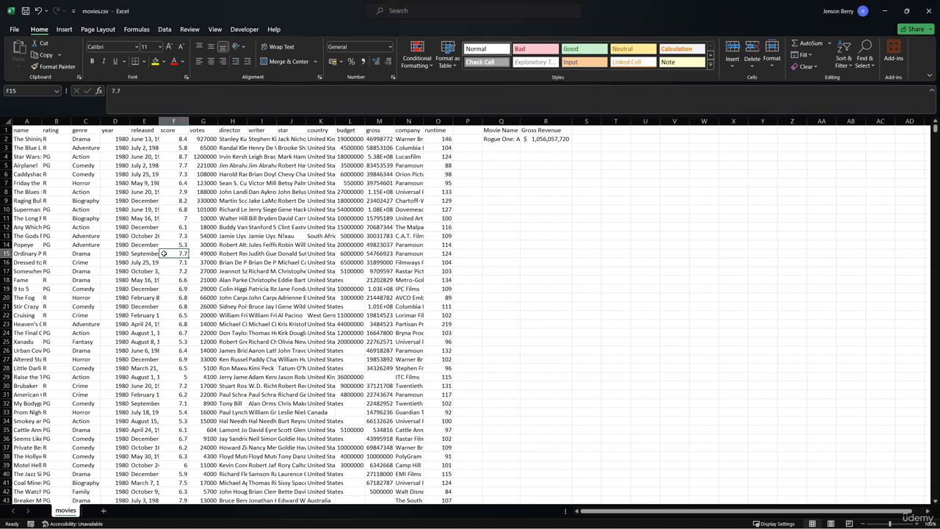
key(ctrl+a)
right_click(164, 254)
click(184, 289)
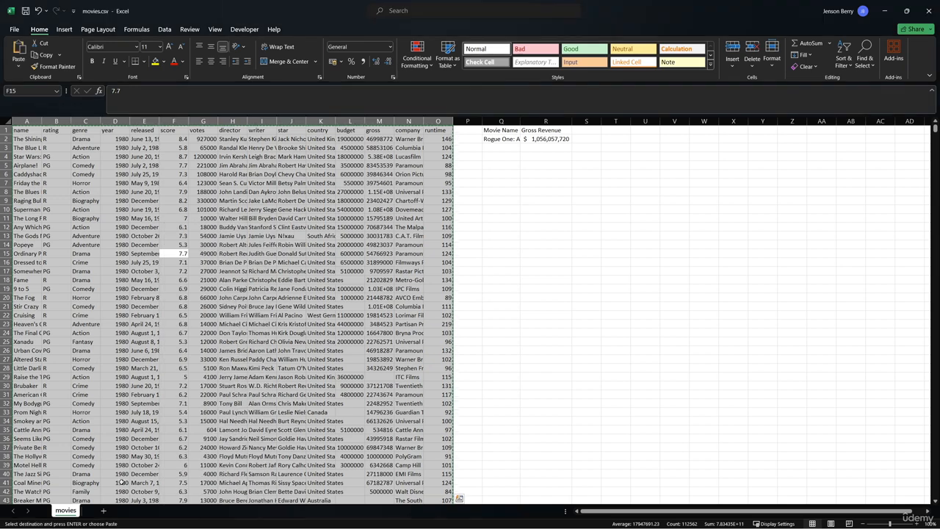
click(104, 510)
right_click(31, 132)
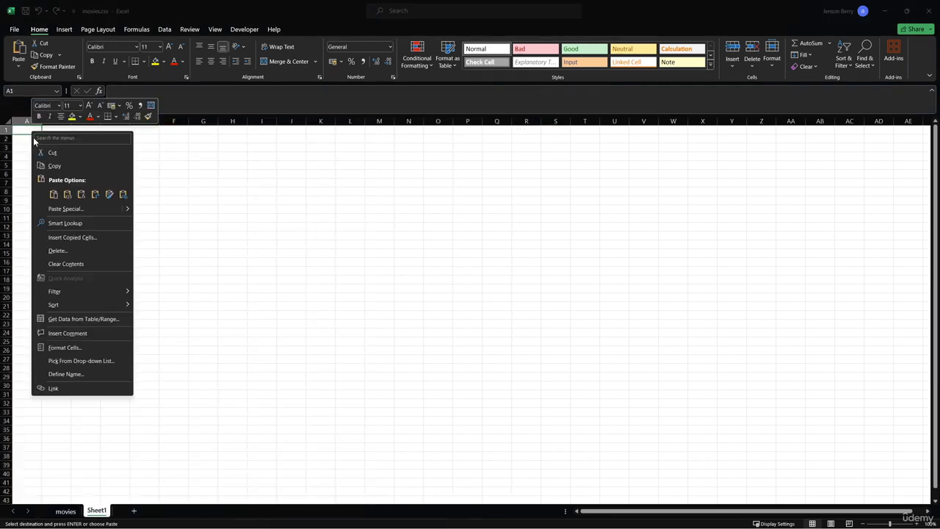
click(94, 194)
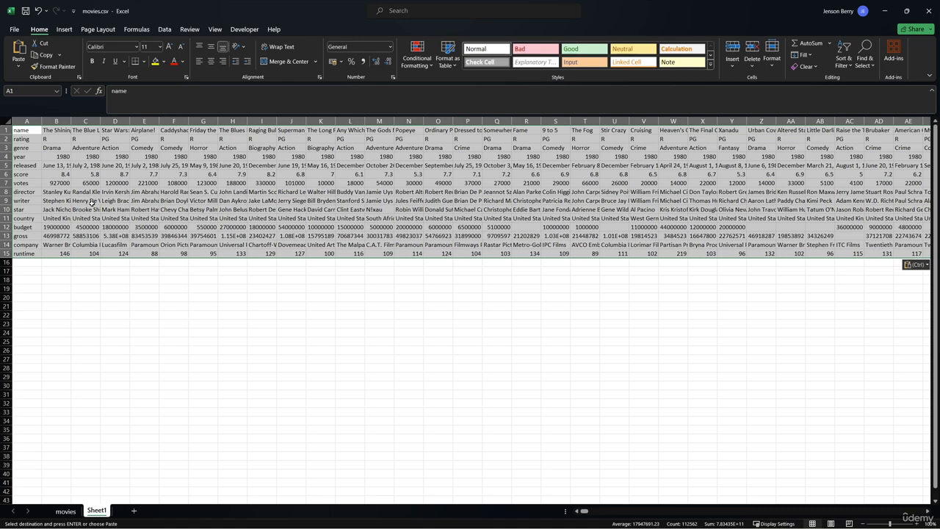
Enter Pulp Fiction in A17 and start an HLOOKUP in B17 with A17 as the lookup value.
click(38, 271)
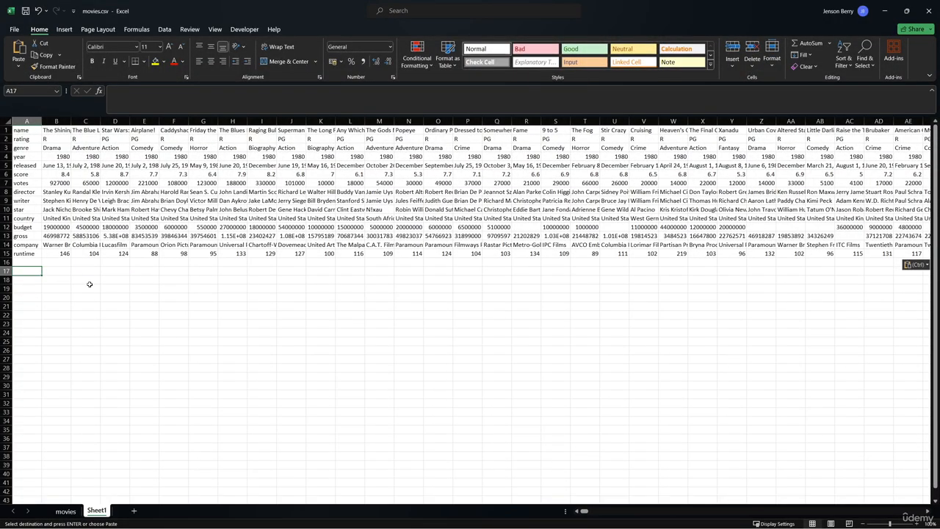
text(Pulp Fiction)
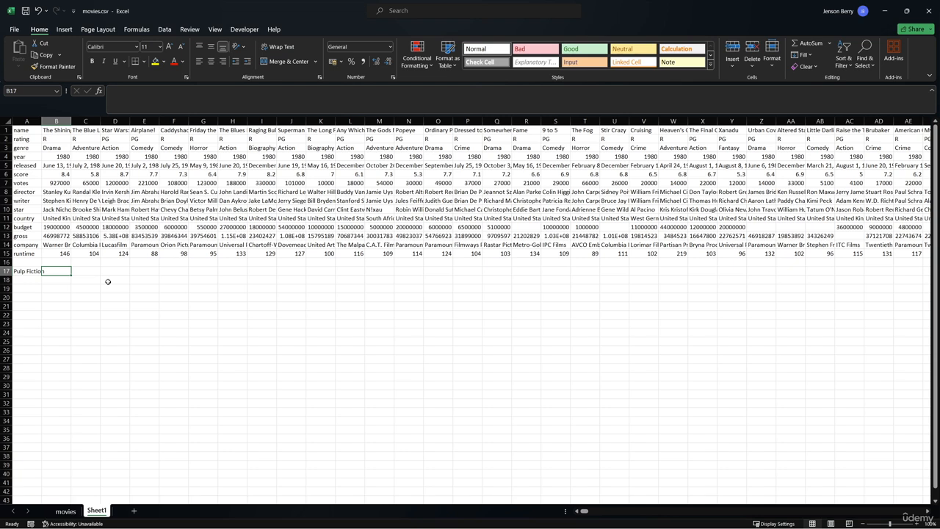
text(=)
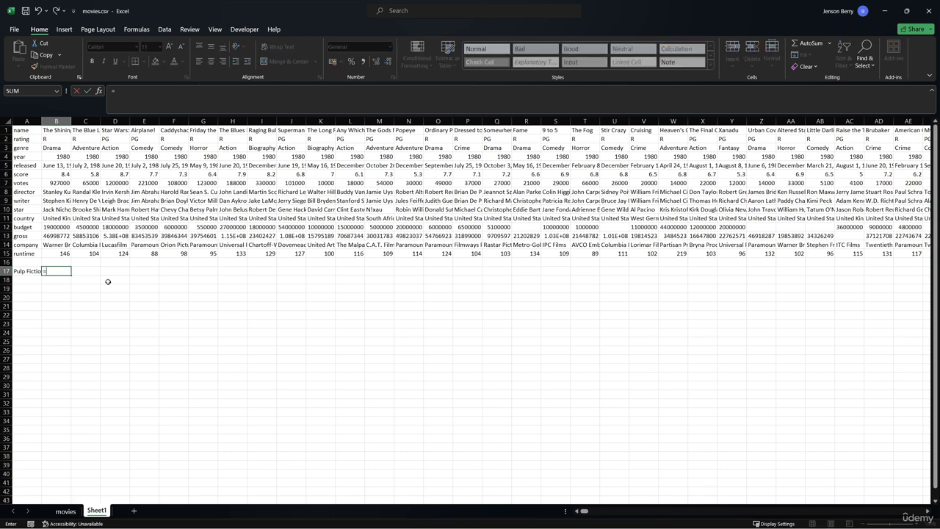
text(hloo)
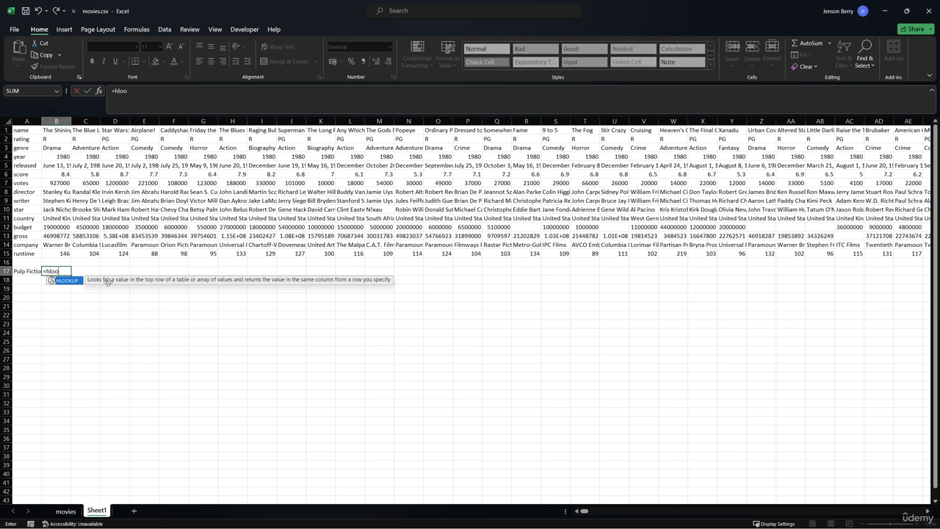
key(Tab)
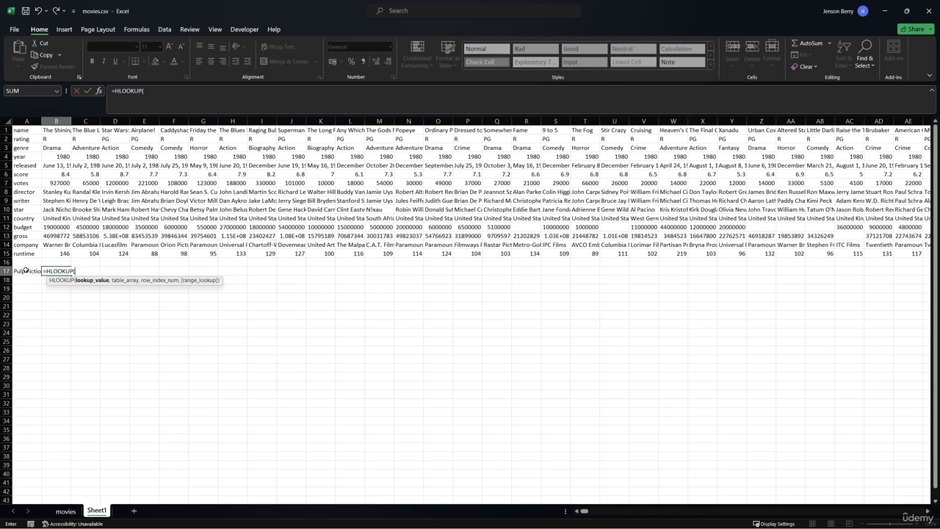
click(26, 270)
text(,)
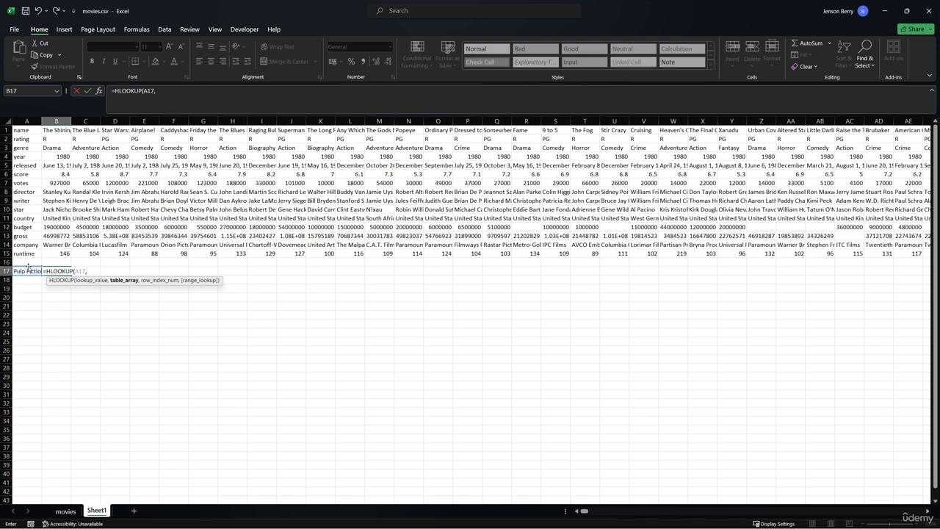
Set the HLOOKUP table array to the full transposed movie data, B1:KHY15.
click(61, 130)
key(ctrl+shift+Down)
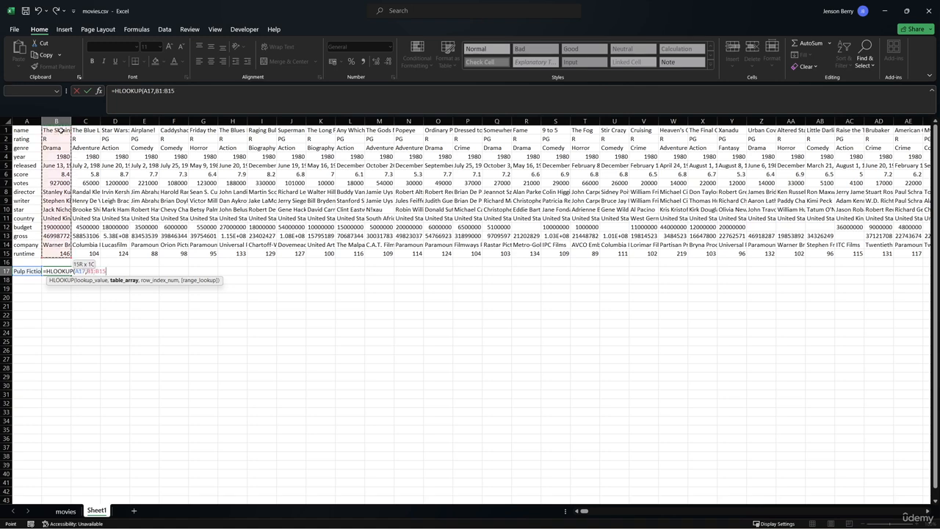
key(ctrl+shift+Right)
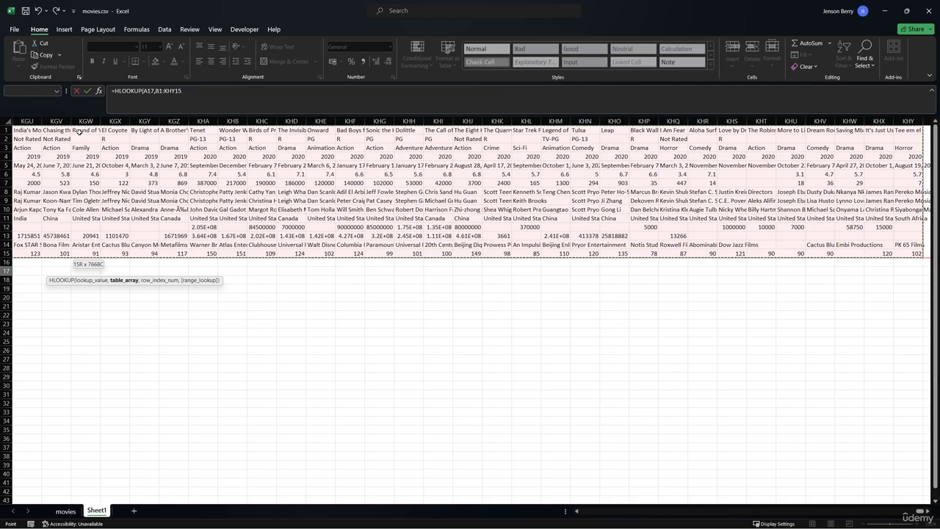
text(,)
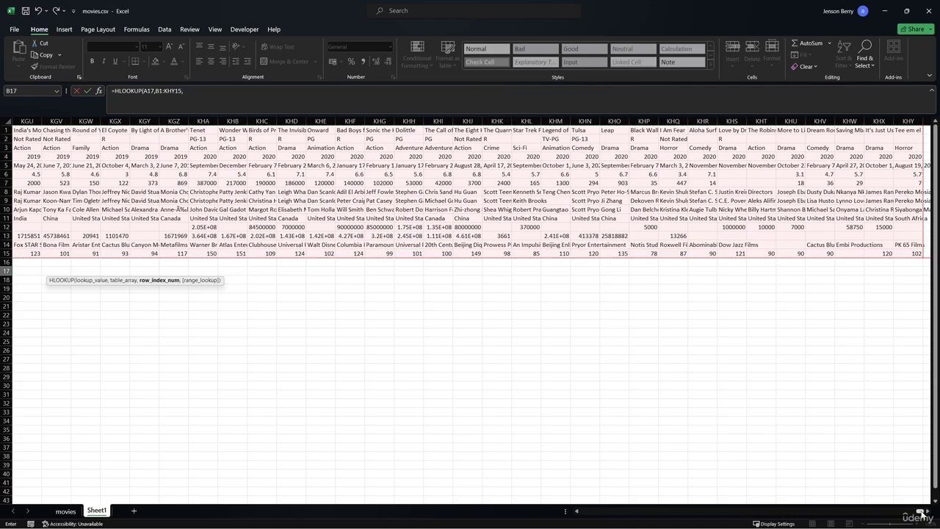
Complete the HLOOKUP with row index 13 and FALSE for an exact match.
drag(924, 511, 579, 526)
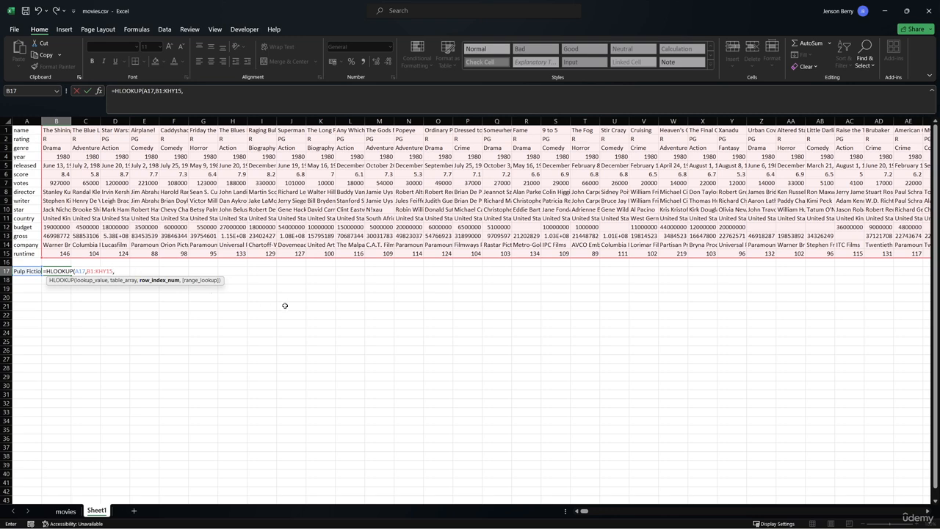
text(13,)
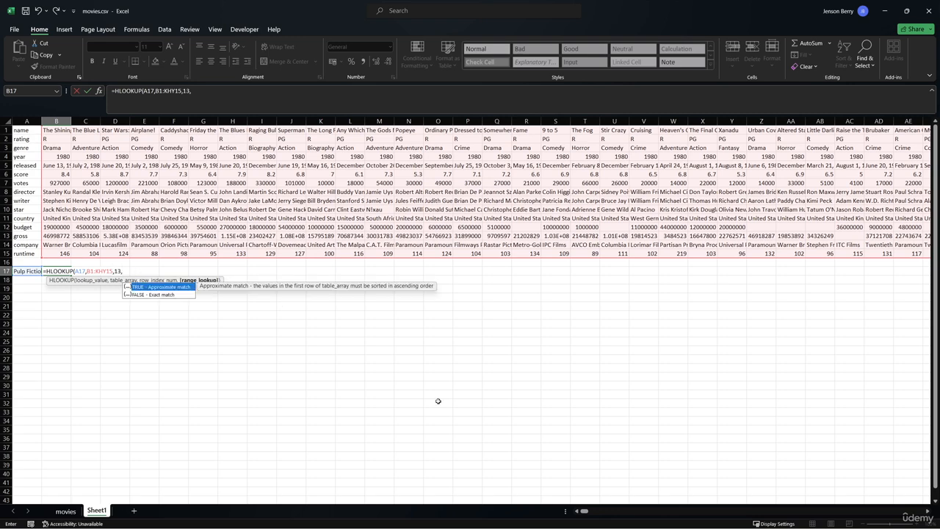
key(Down)
key(Tab)
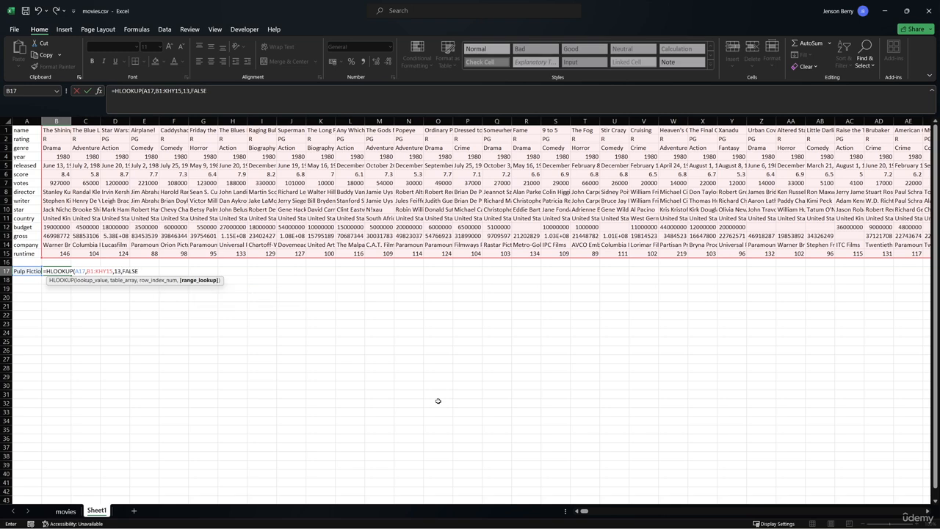
key(Return)
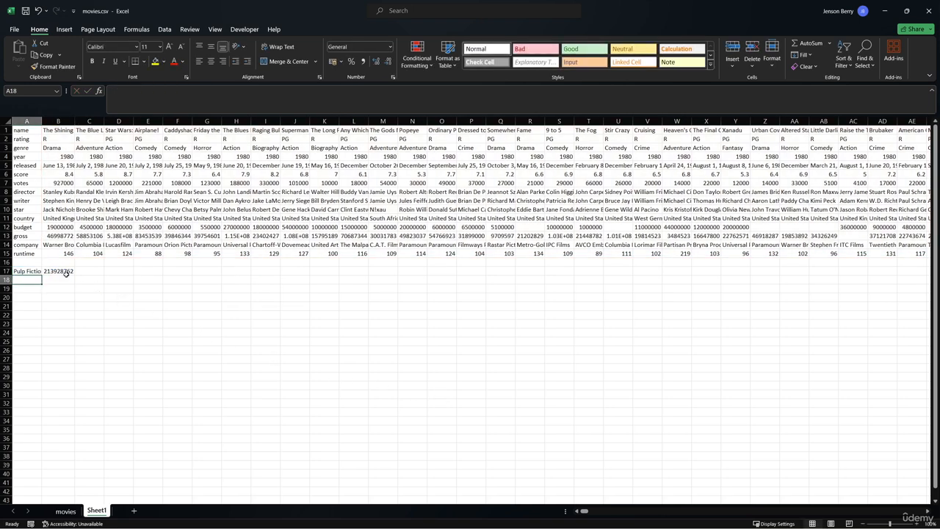
In the movies sheet, move the name column from the start of the table to directly after the runtime column.
click(72, 511)
click(467, 341)
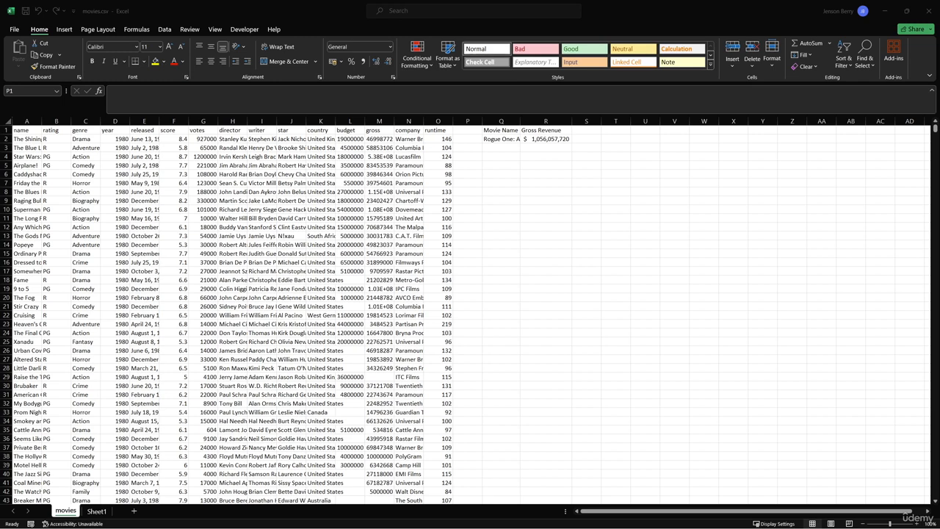
click(26, 120)
right_click(26, 120)
click(52, 143)
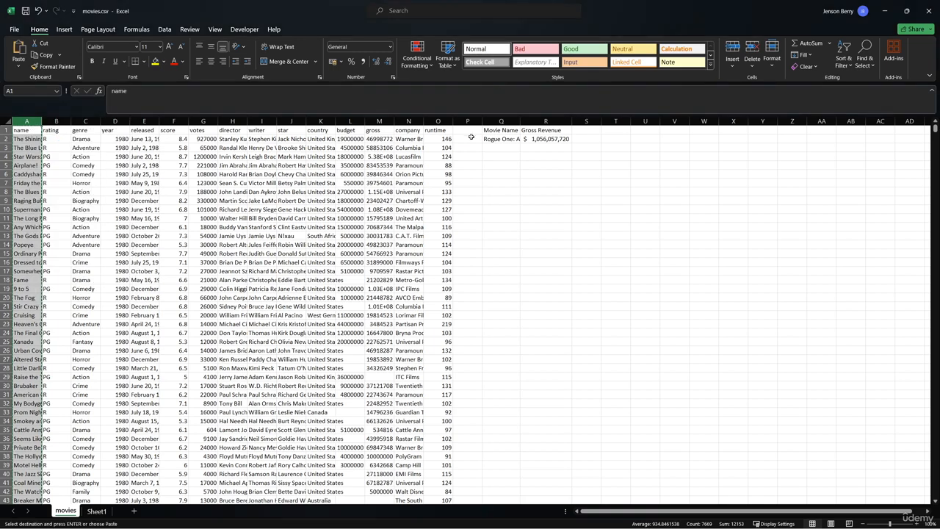
click(470, 121)
right_click(471, 122)
click(509, 207)
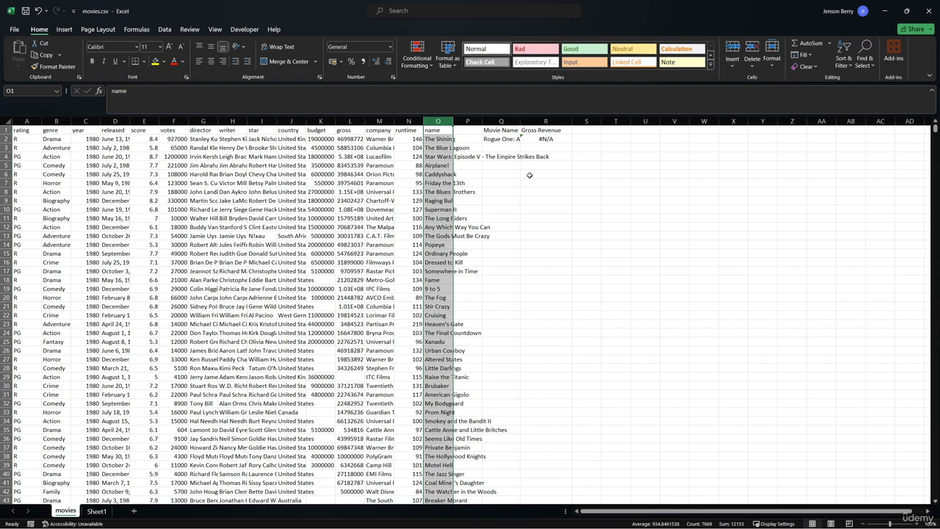
Clear the gross revenue formula in R2 and fit the Movie Name column's width to its contents.
click(546, 139)
key(Delete)
double_click(520, 121)
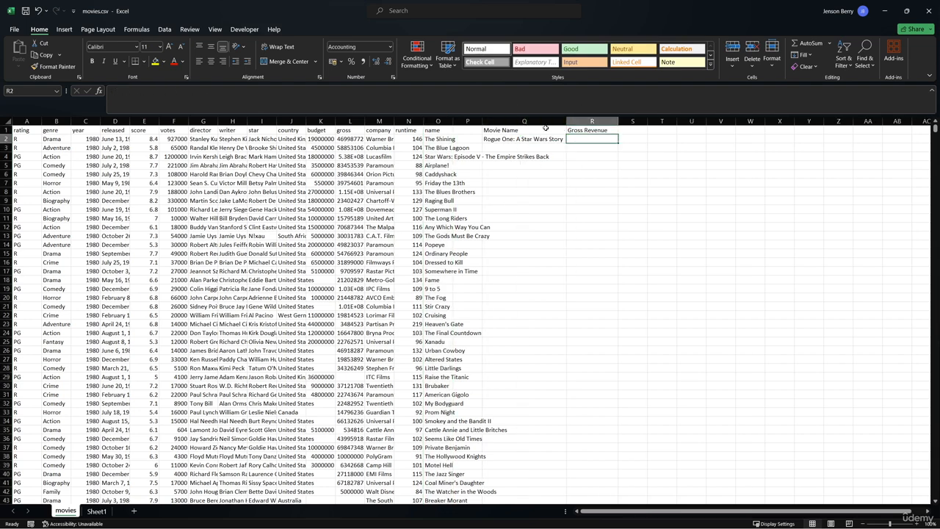
Try a VLOOKUP in R2 with lookup value Q2, table array A2:O79, column index -3 and FALSE for an exact match.
text(=VLOOKUP()
click(545, 137)
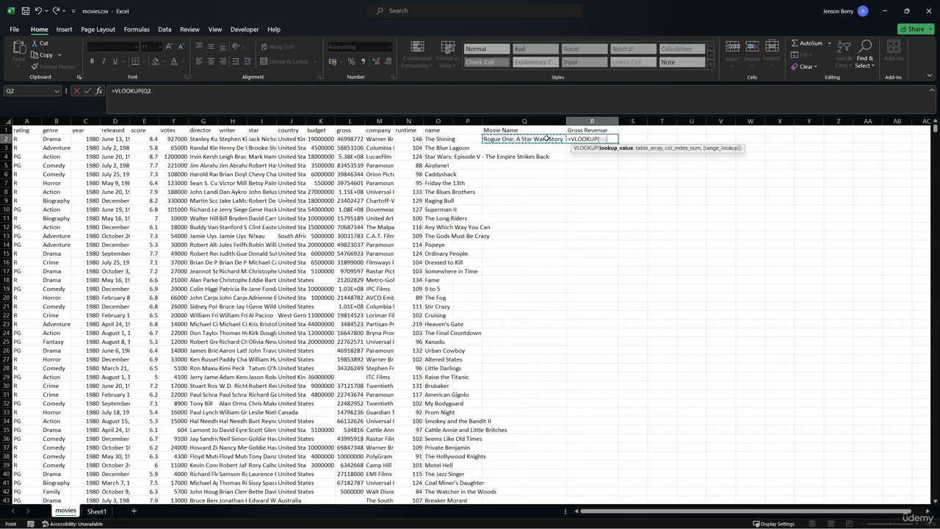
text(,)
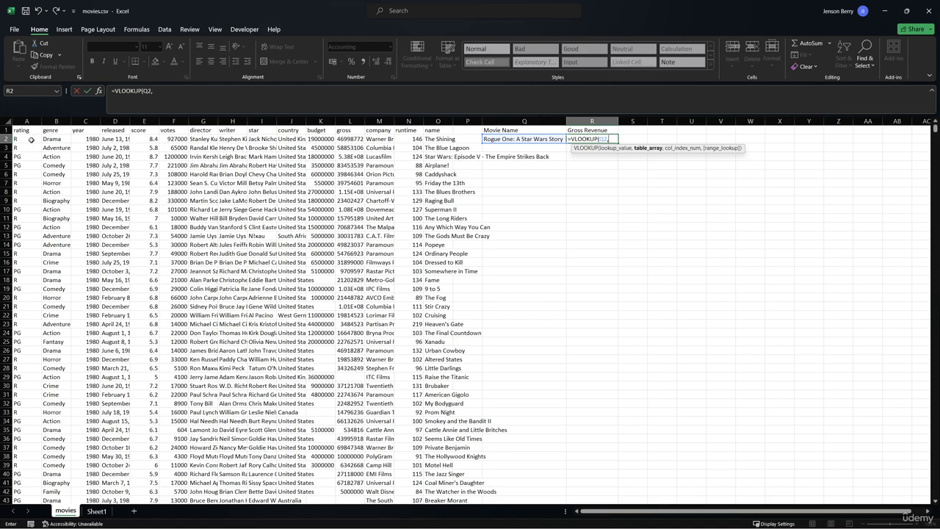
drag(29, 138, 452, 500)
text(,)
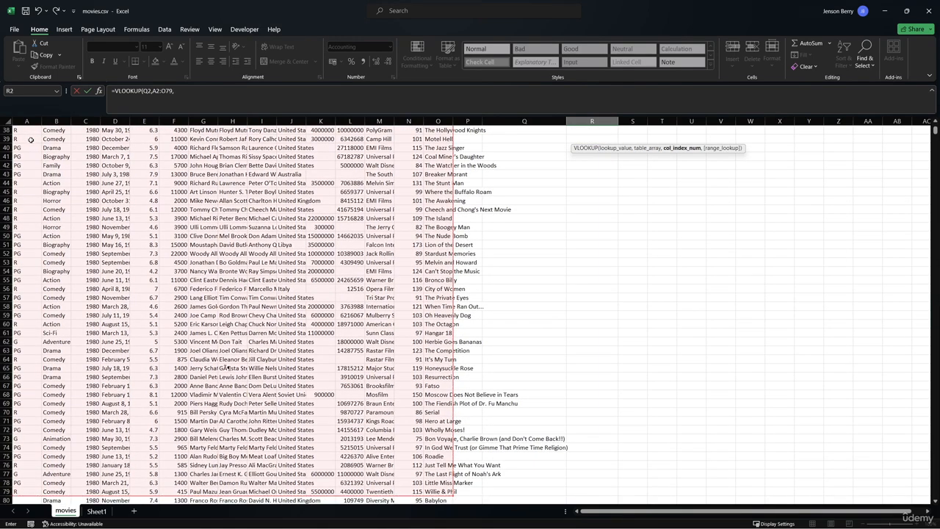
scroll(881, 301, up, 12)
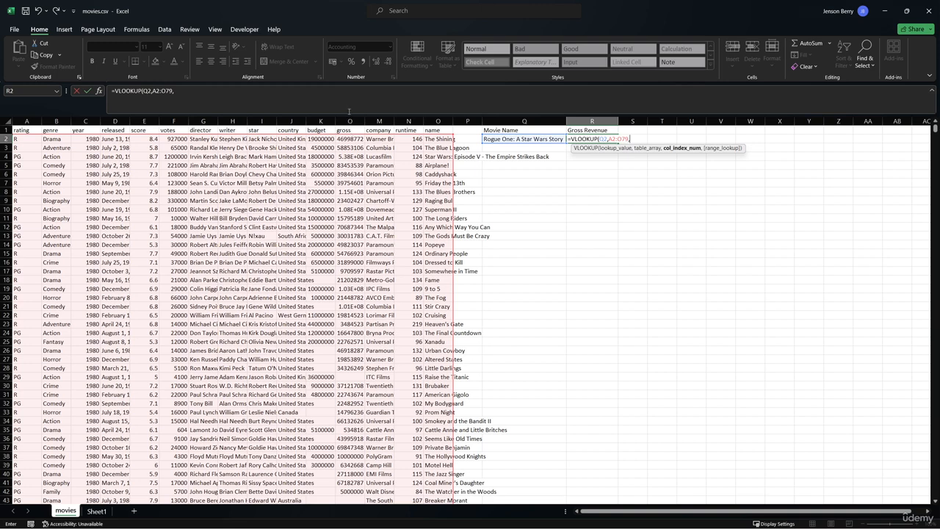
text(-3,FALSE)
key(Return)
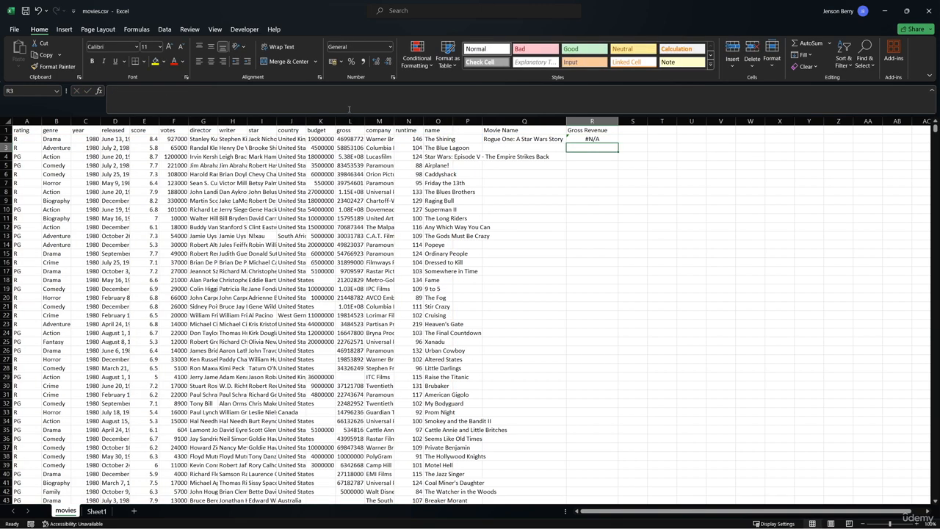
click(570, 141)
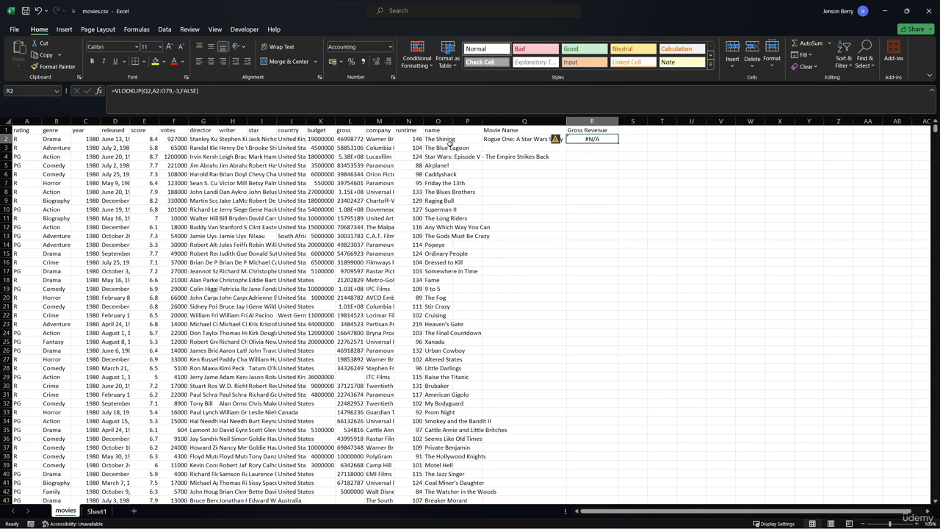
click(603, 185)
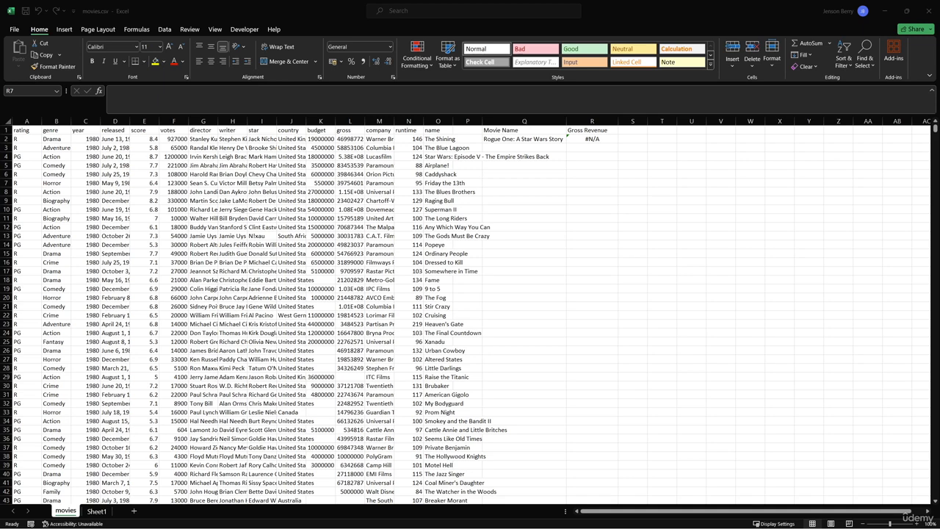
Replace the VLOOKUP formula in R2 with the start of an XLOOKUP that uses Q2 as the lookup value.
click(605, 140)
click(605, 140)
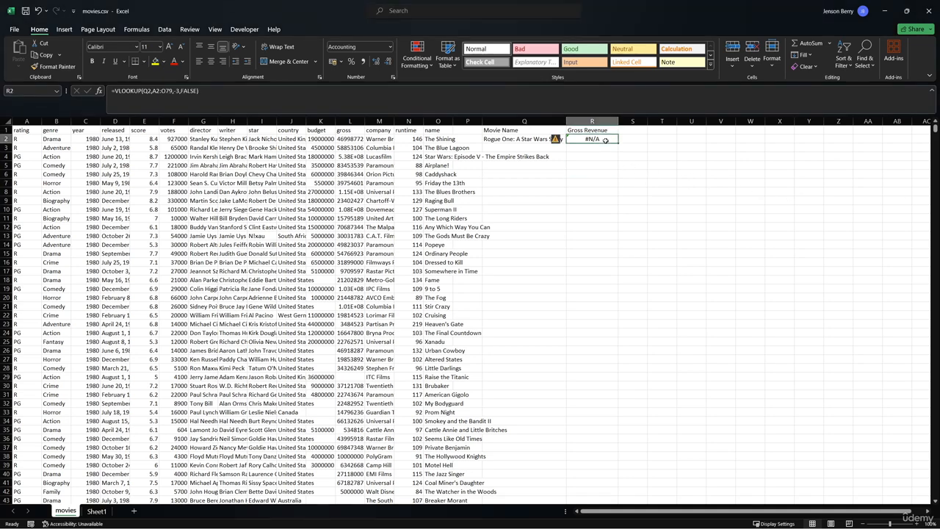
click(609, 101)
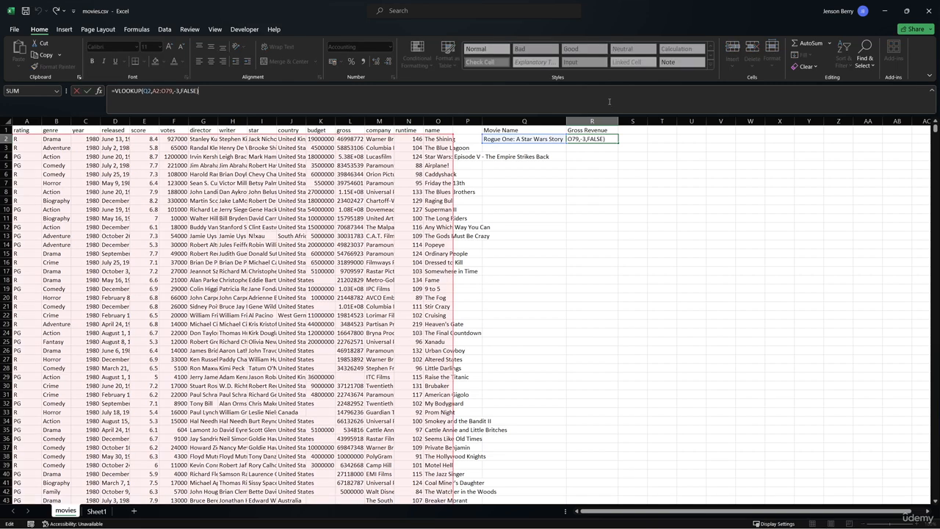
key(ctrl+a)
key(BackSpace)
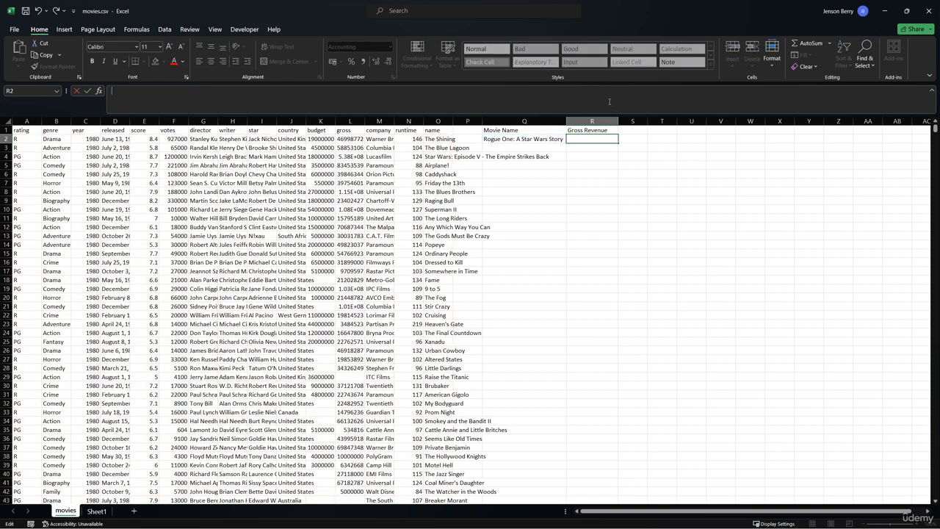
text(=xl)
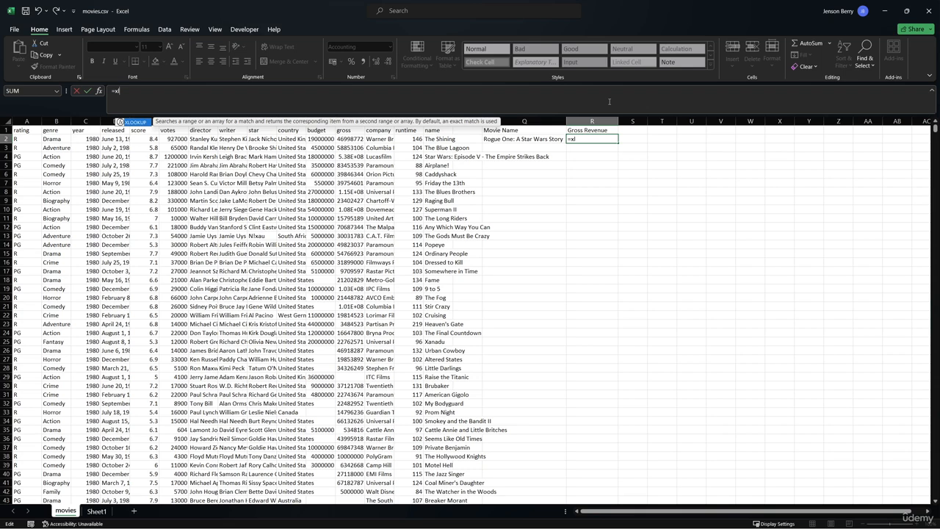
key(Tab)
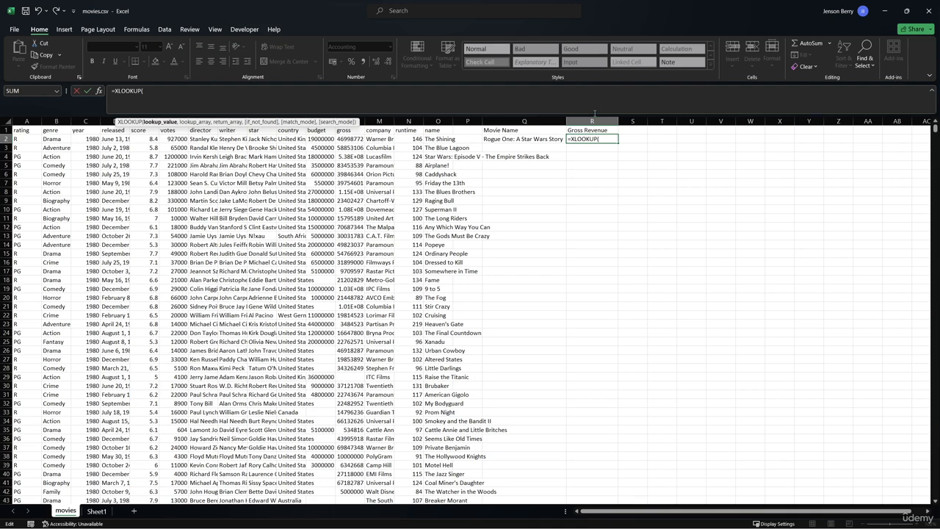
click(560, 139)
text(,)
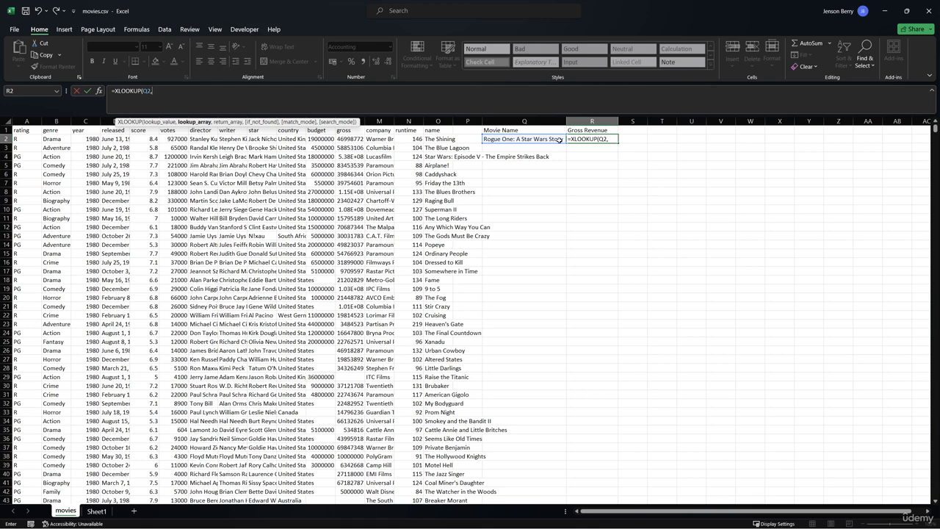
Complete the XLOOKUP with the name column O2:O7669 as lookup array and the gross column L2:L7669 as return array.
click(437, 138)
key(ctrl+shift+Down)
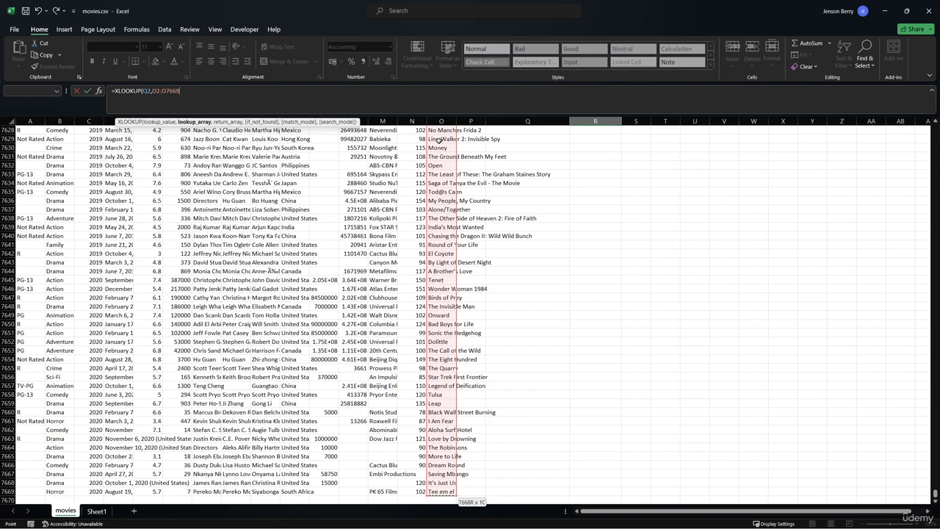
text(,)
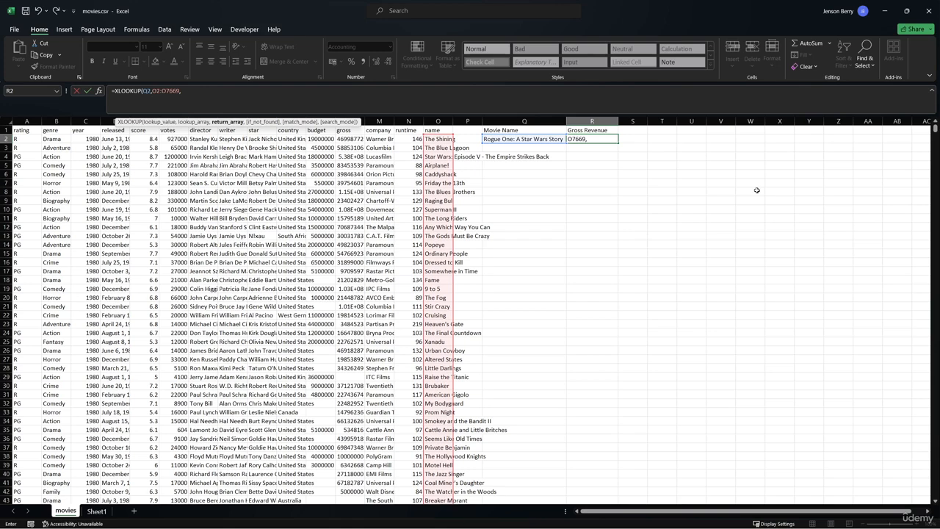
click(345, 138)
drag(345, 138, 350, 367)
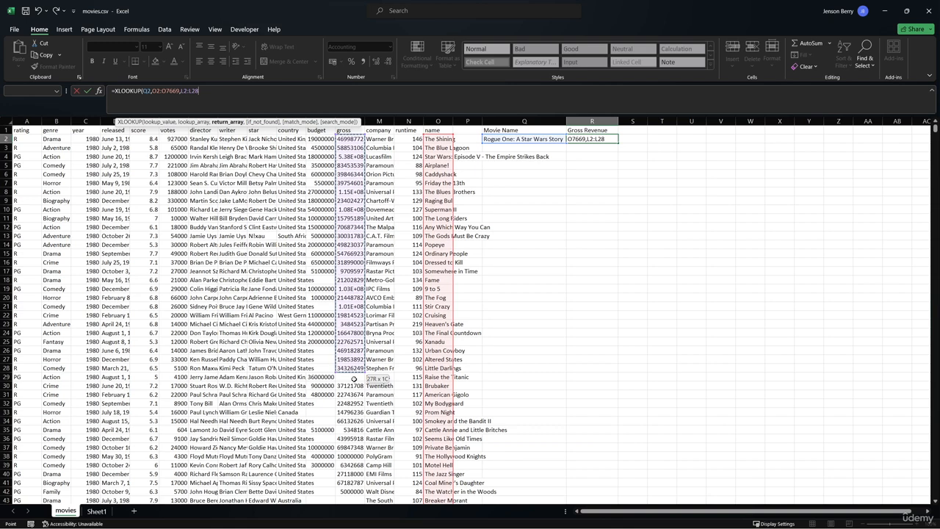
key(BackSpace)
key(BackSpace)
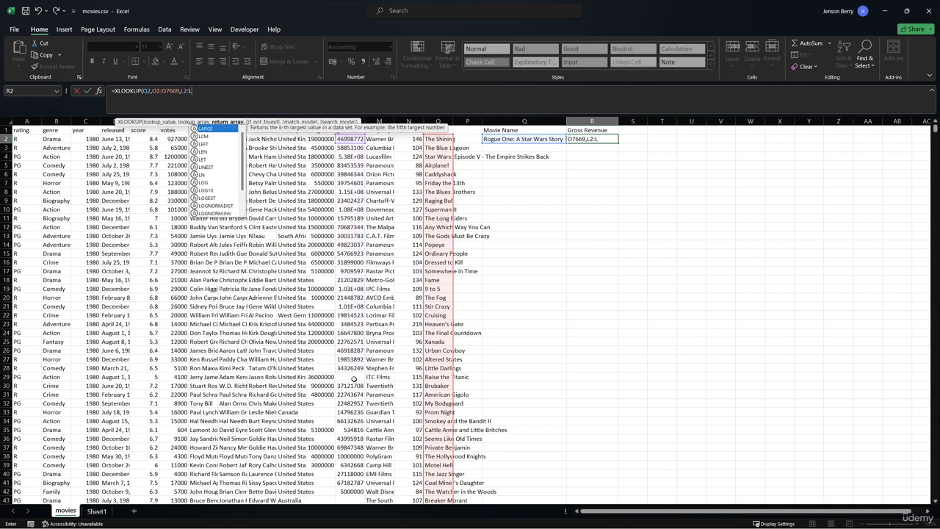
text(7669)
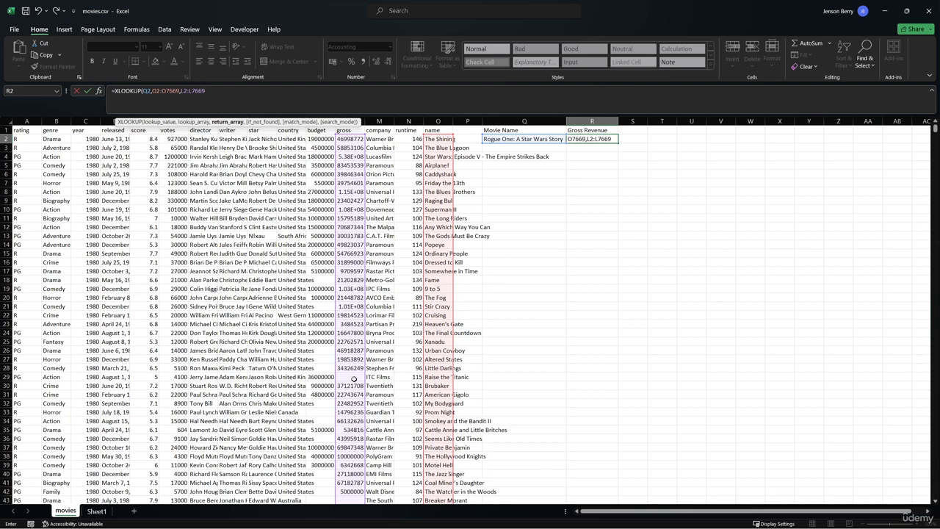
key(Return)
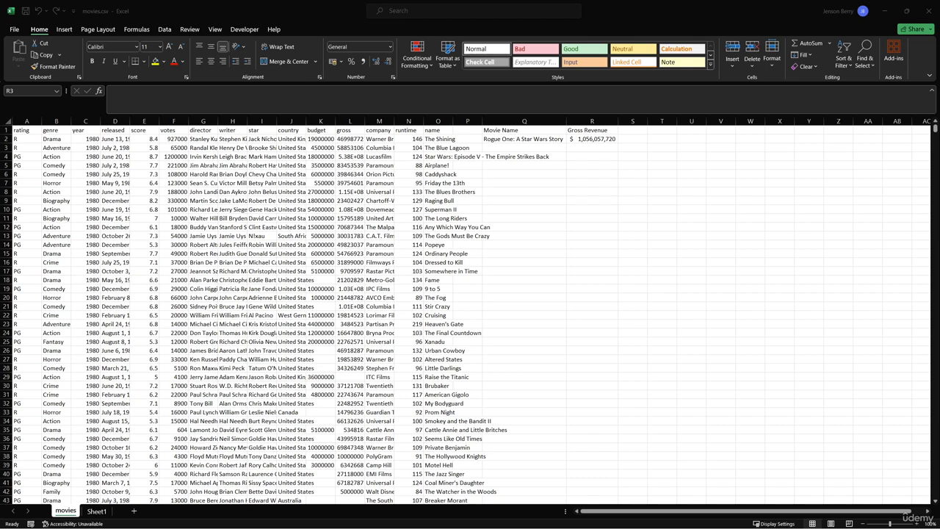
Test the lookup with the made-up movie name "sifgbsga" in Q2.
click(541, 139)
text(sifgbsga)
key(Return)
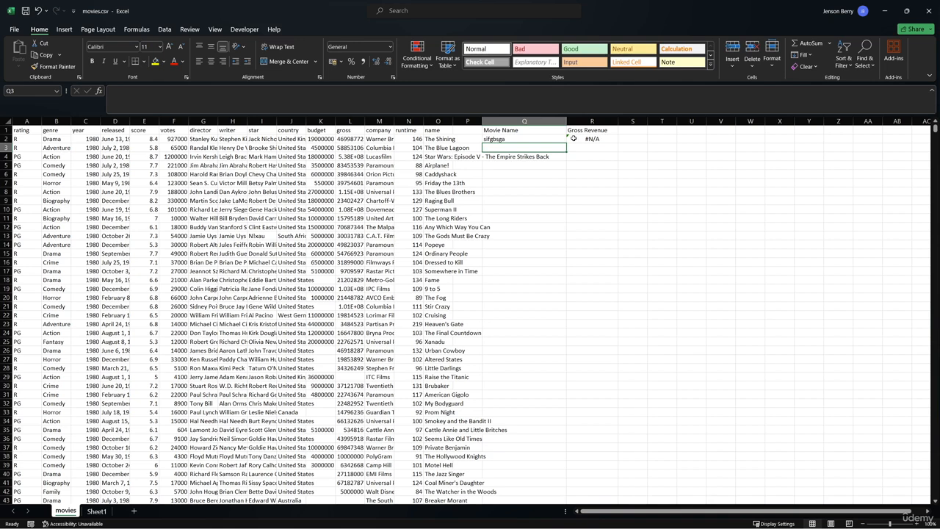
Add the if-not-found text "Movie not in list" to the XLOOKUP formula in R2.
click(574, 138)
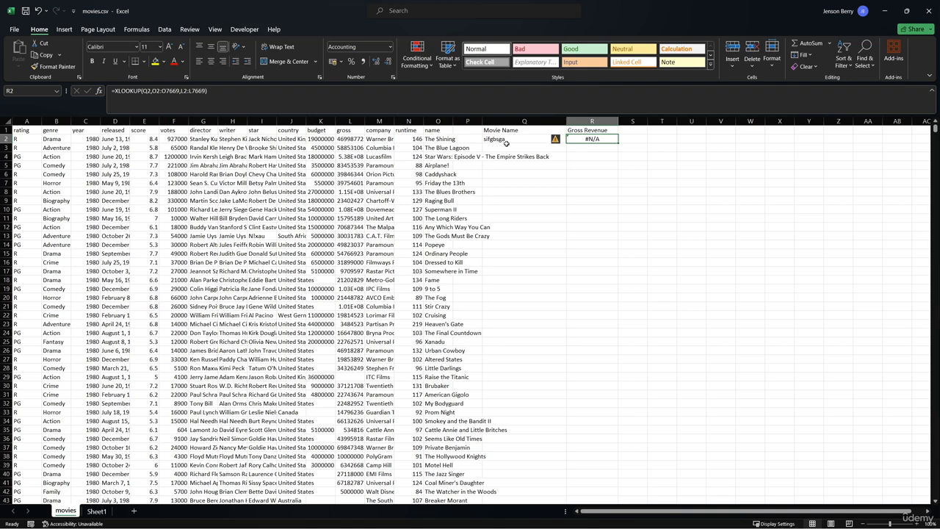
key(F2)
key(BackSpace)
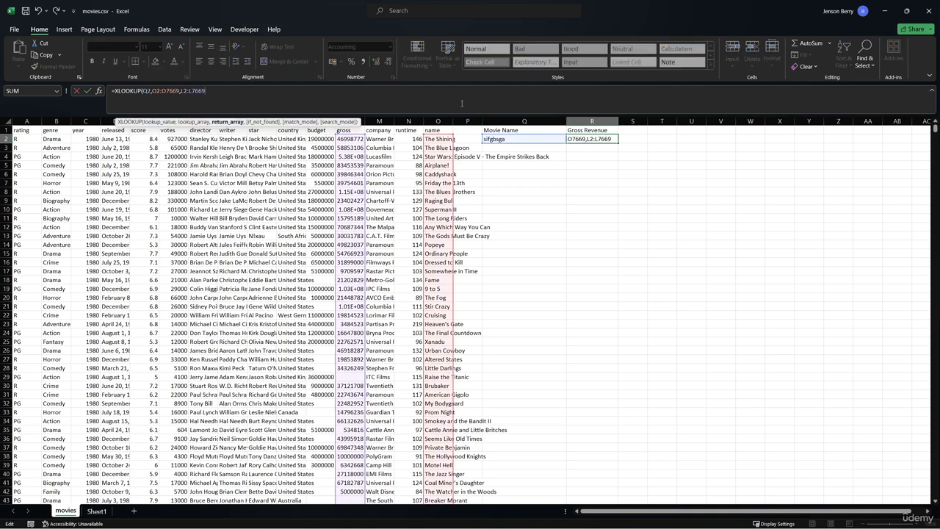
text(,"Movie not in list)
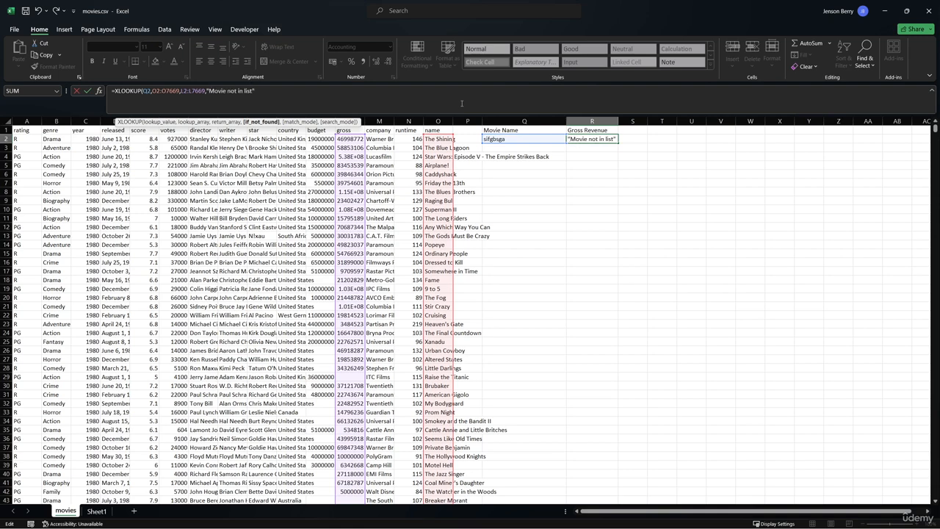
key(Return)
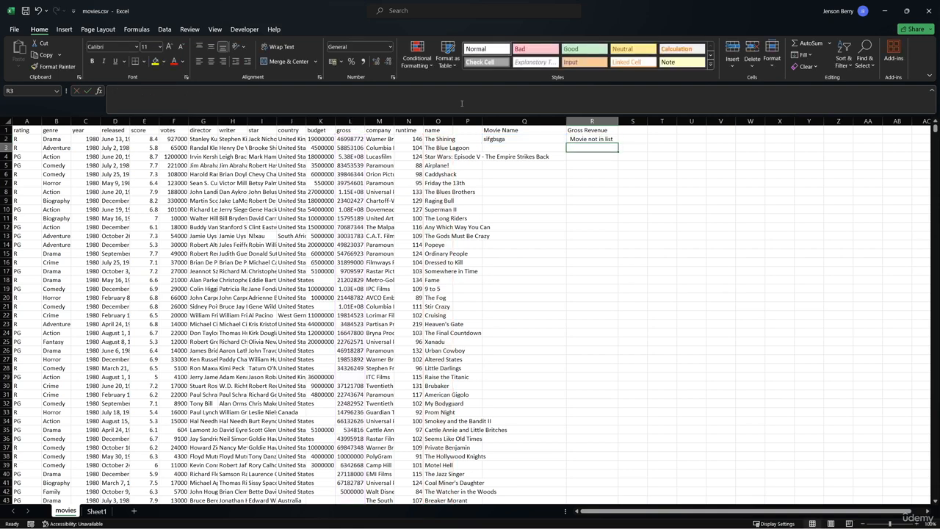
Set the movie name in Q2 to "Rogue One: A Star Wars Story".
click(547, 141)
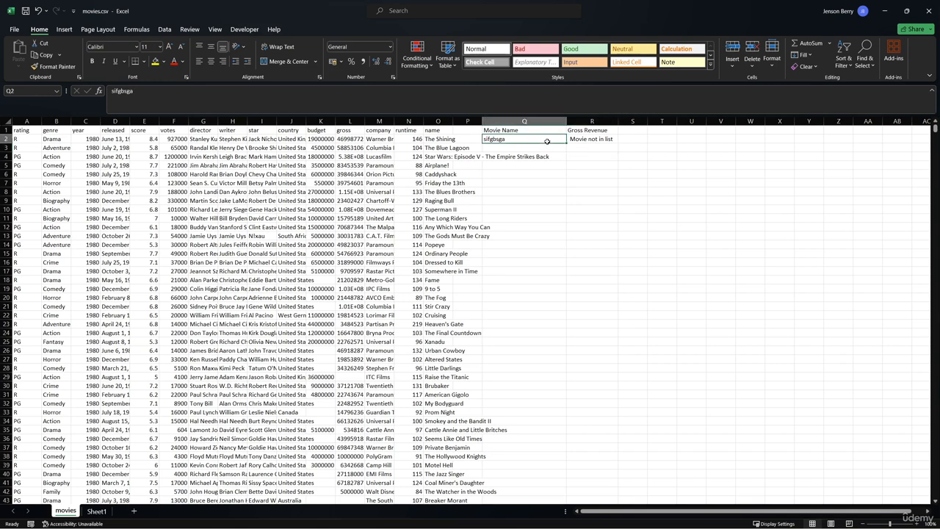
text(Rogue One: A)
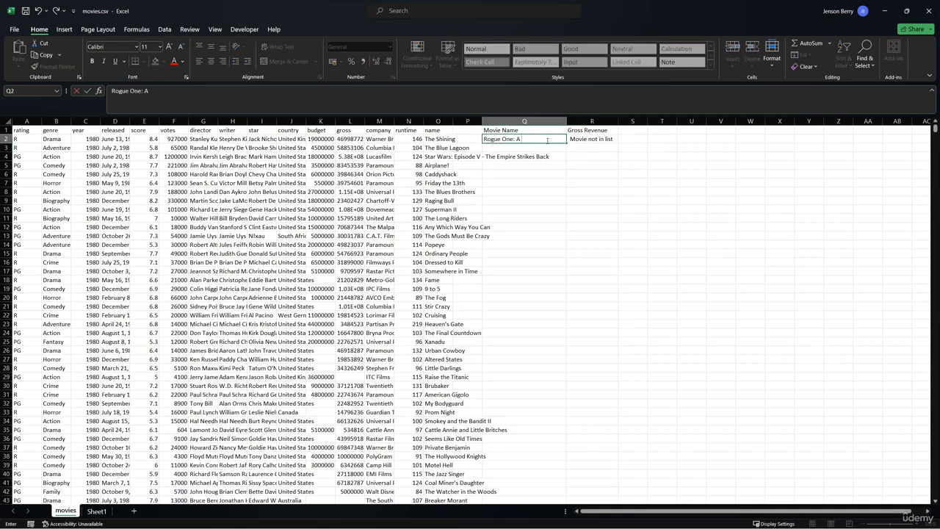
text( Star Wars Story)
key(Return)
Extend the return array of the XLOOKUP in R2 to L2:M7669 so it also returns the company.
click(573, 138)
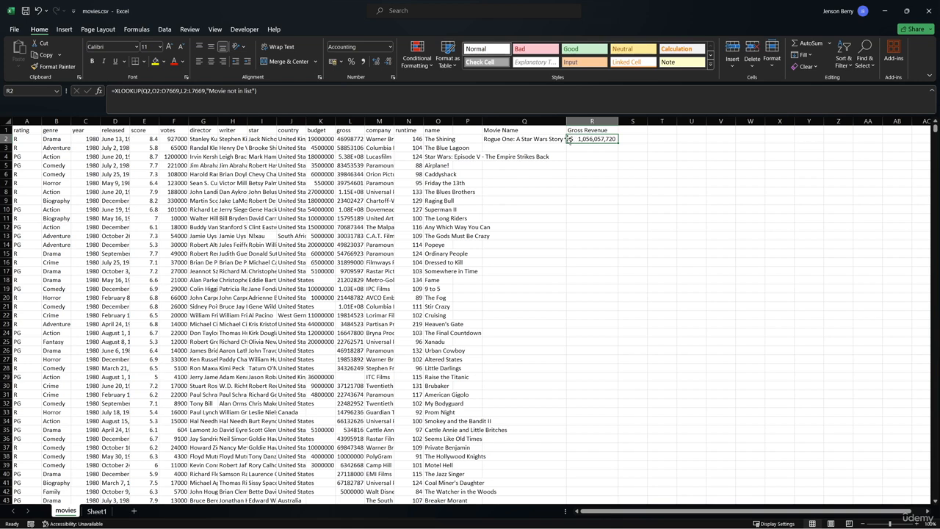
click(194, 90)
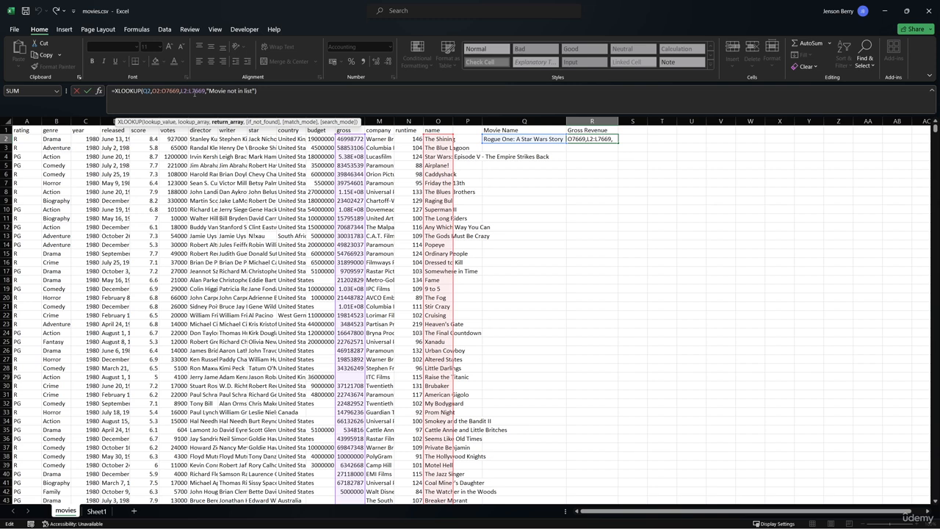
key(BackSpace)
text(M)
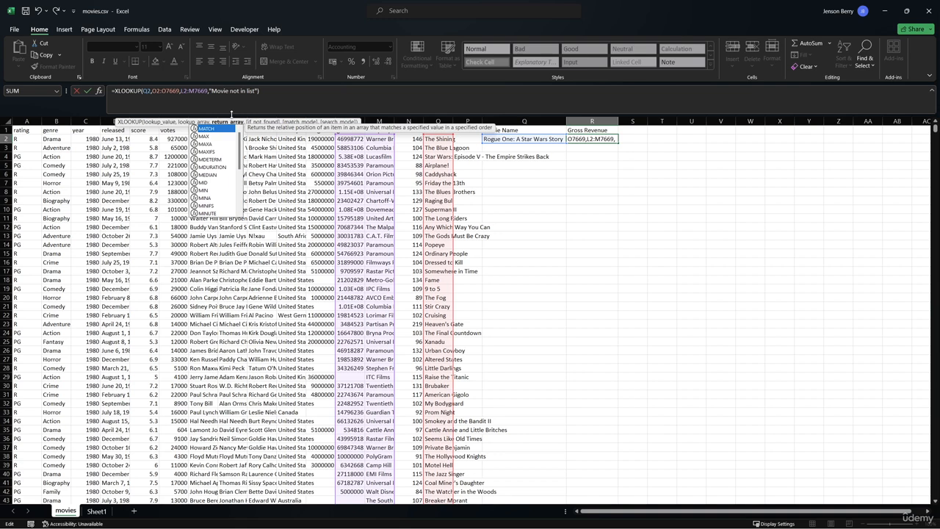
click(231, 114)
key(Return)
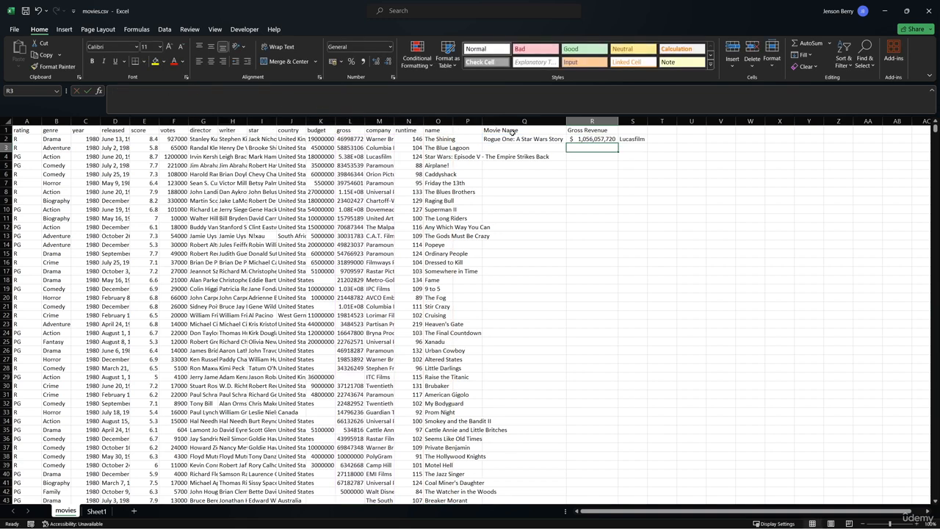
Label the second XLOOKUP result column with the header "Company" in S1.
click(624, 140)
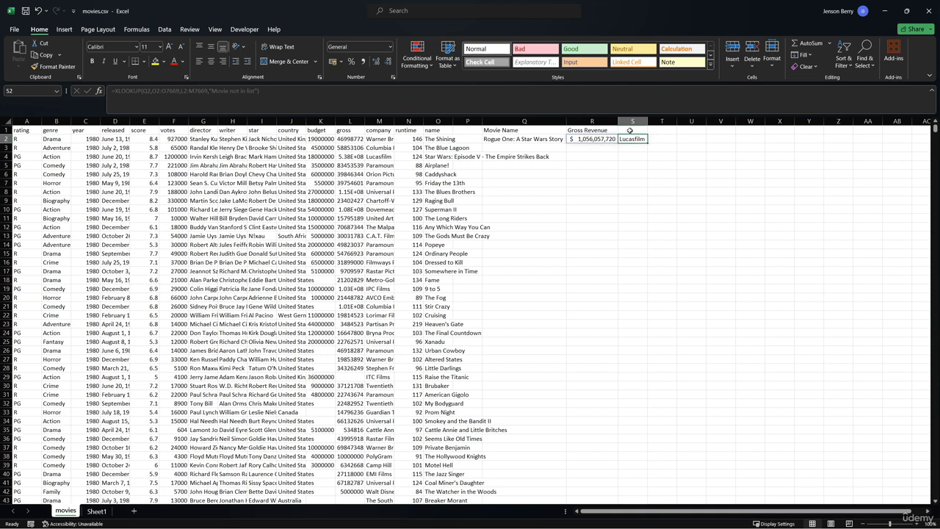
click(629, 130)
text(Company)
key(Return)
click(741, 179)
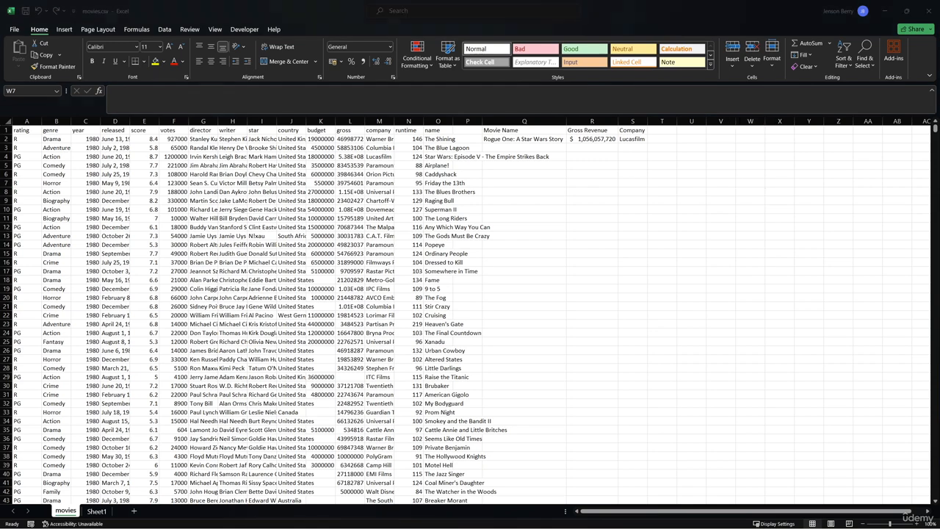